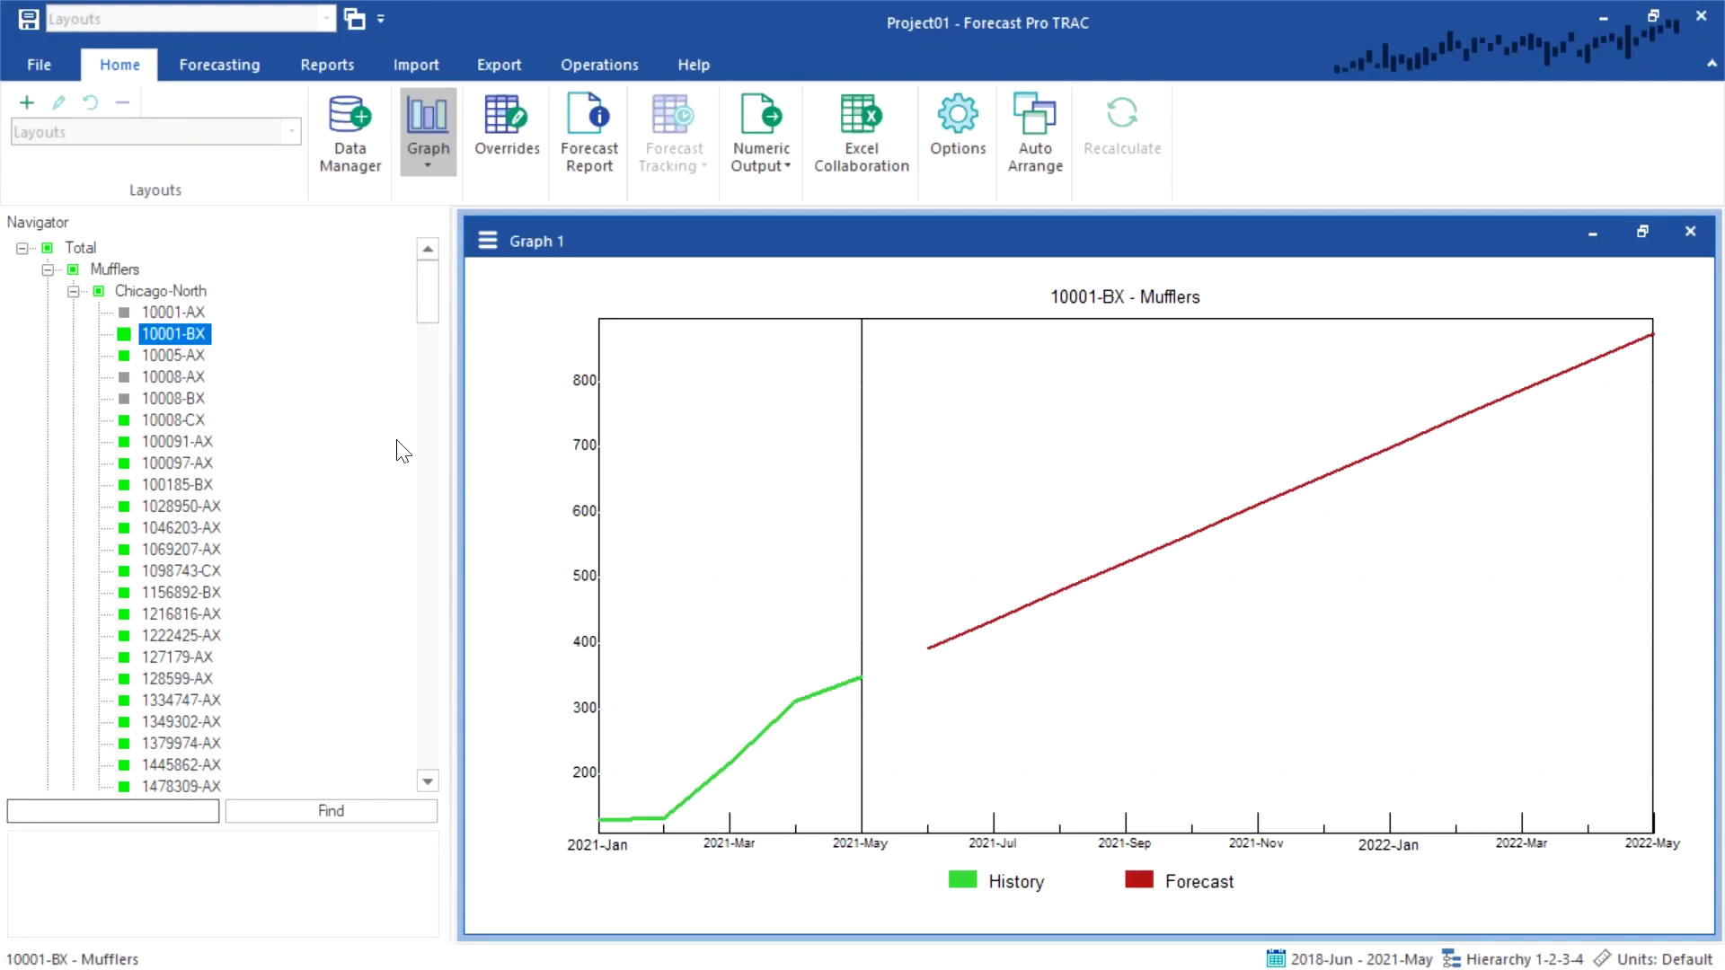
Step: Compare the 10001-AX, 10008-BX and 10008-AX histories, ending on 10008-CX's flat 20.00 forecast
click(197, 315)
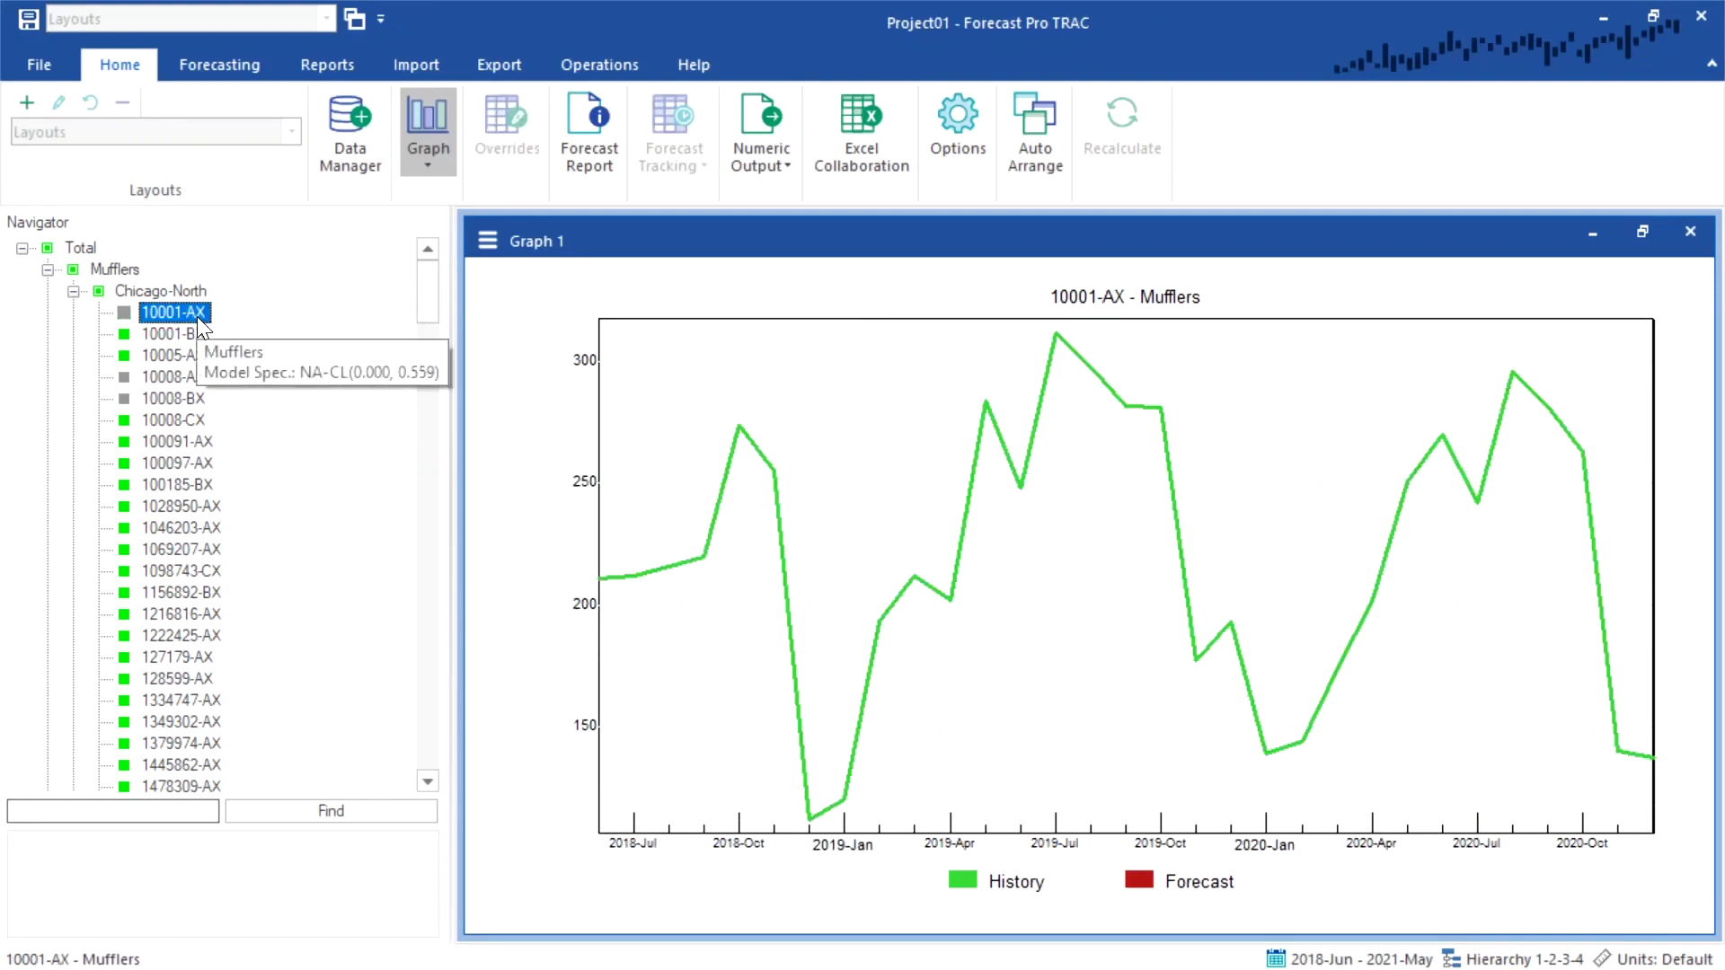
click(191, 419)
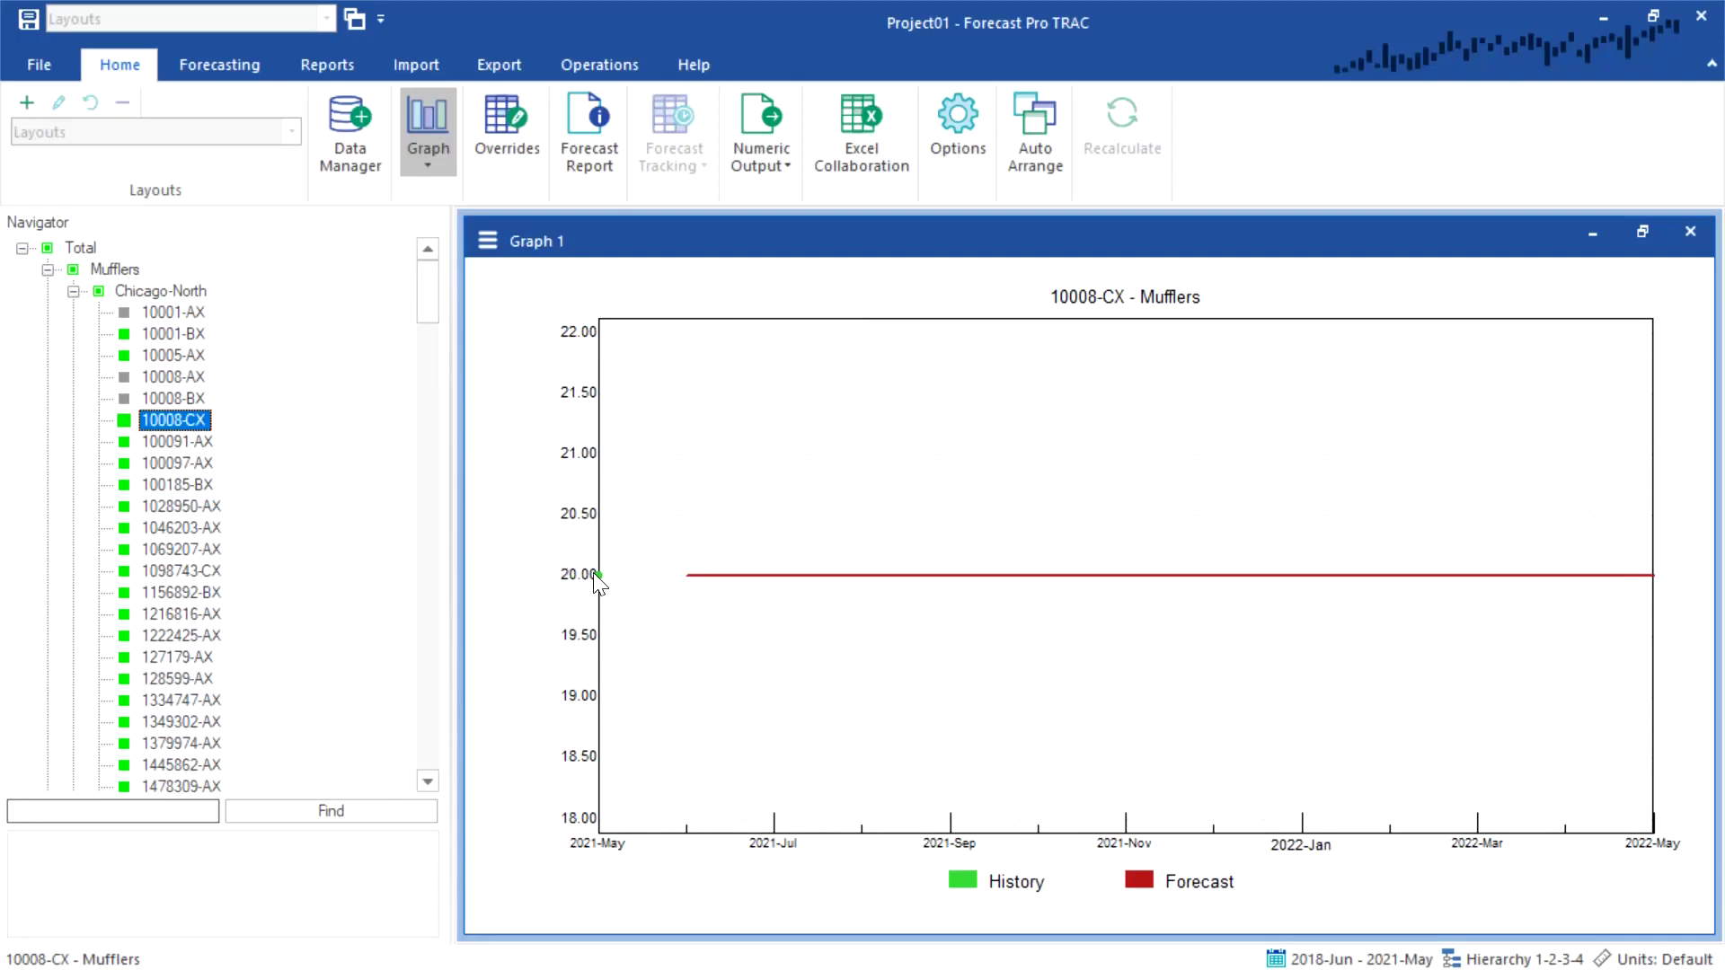
click(190, 398)
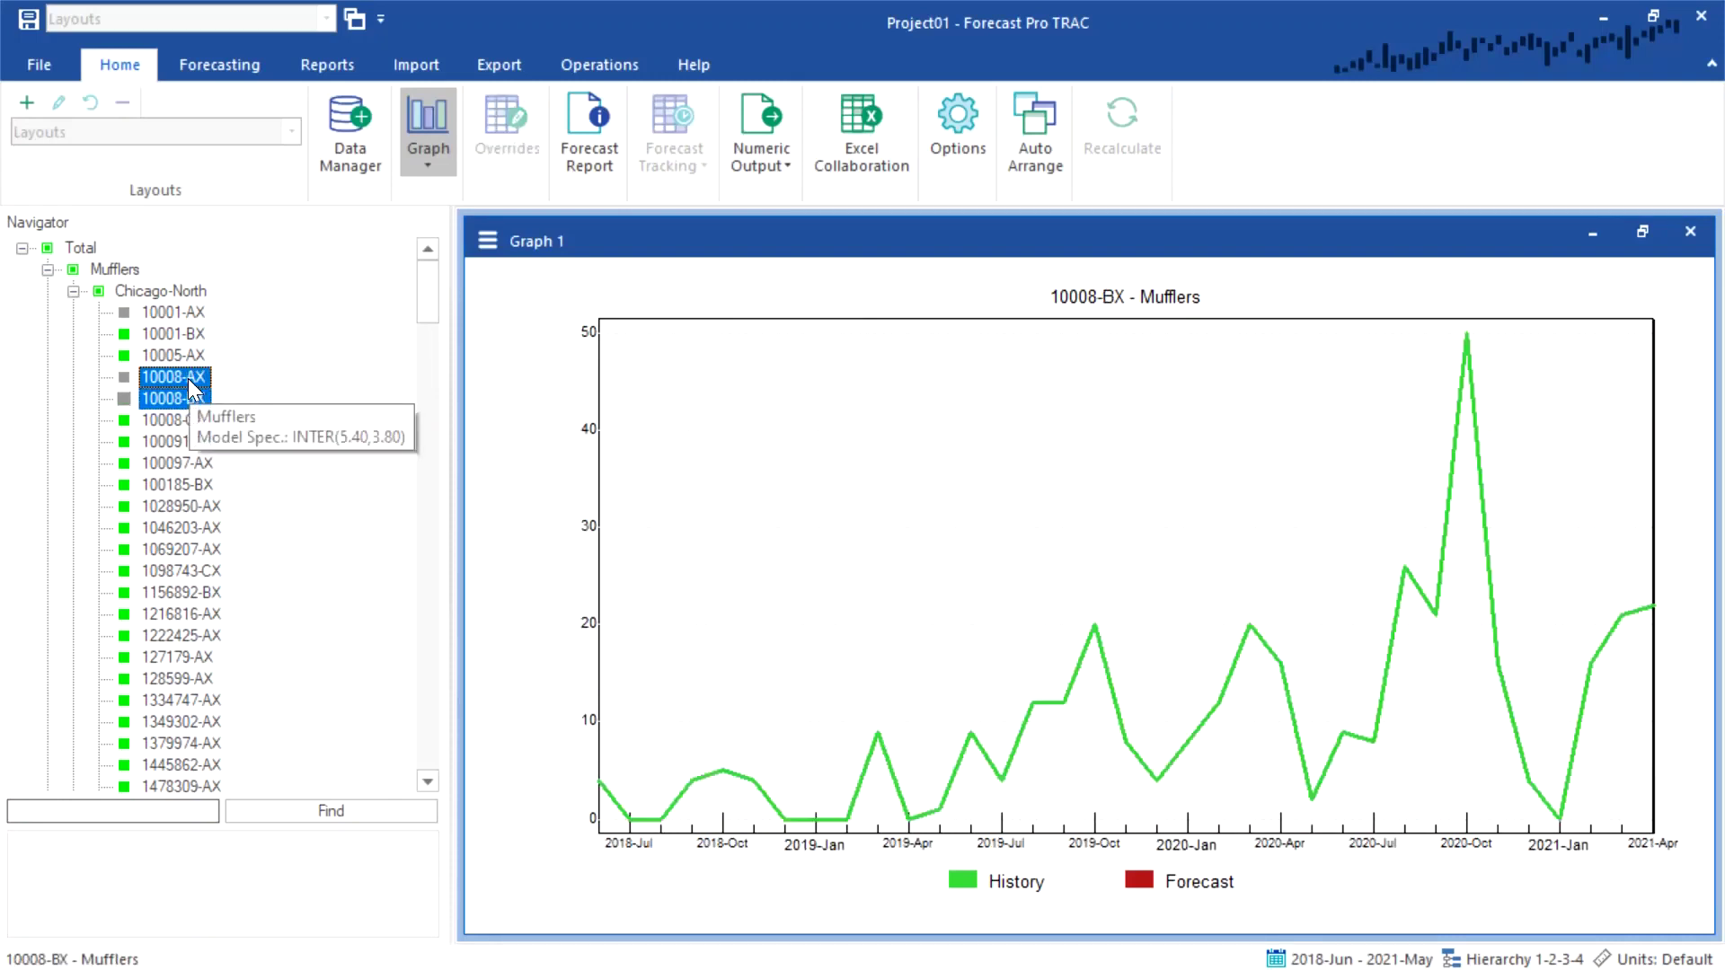
click(190, 379)
click(178, 400)
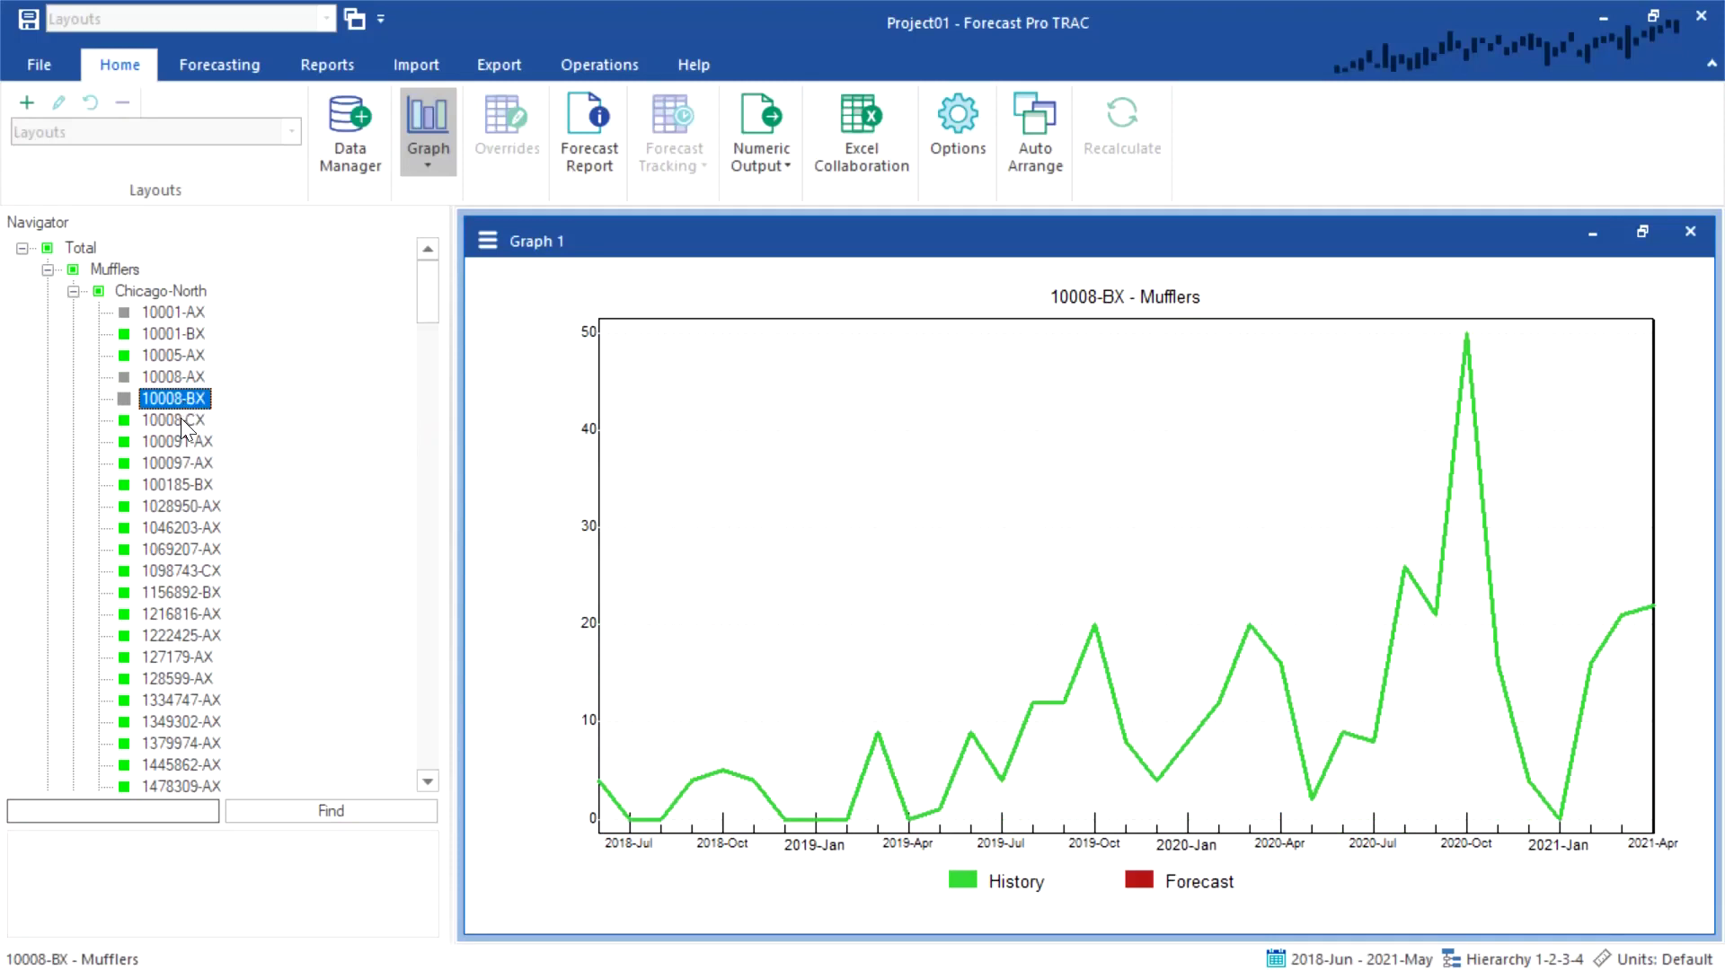
click(182, 420)
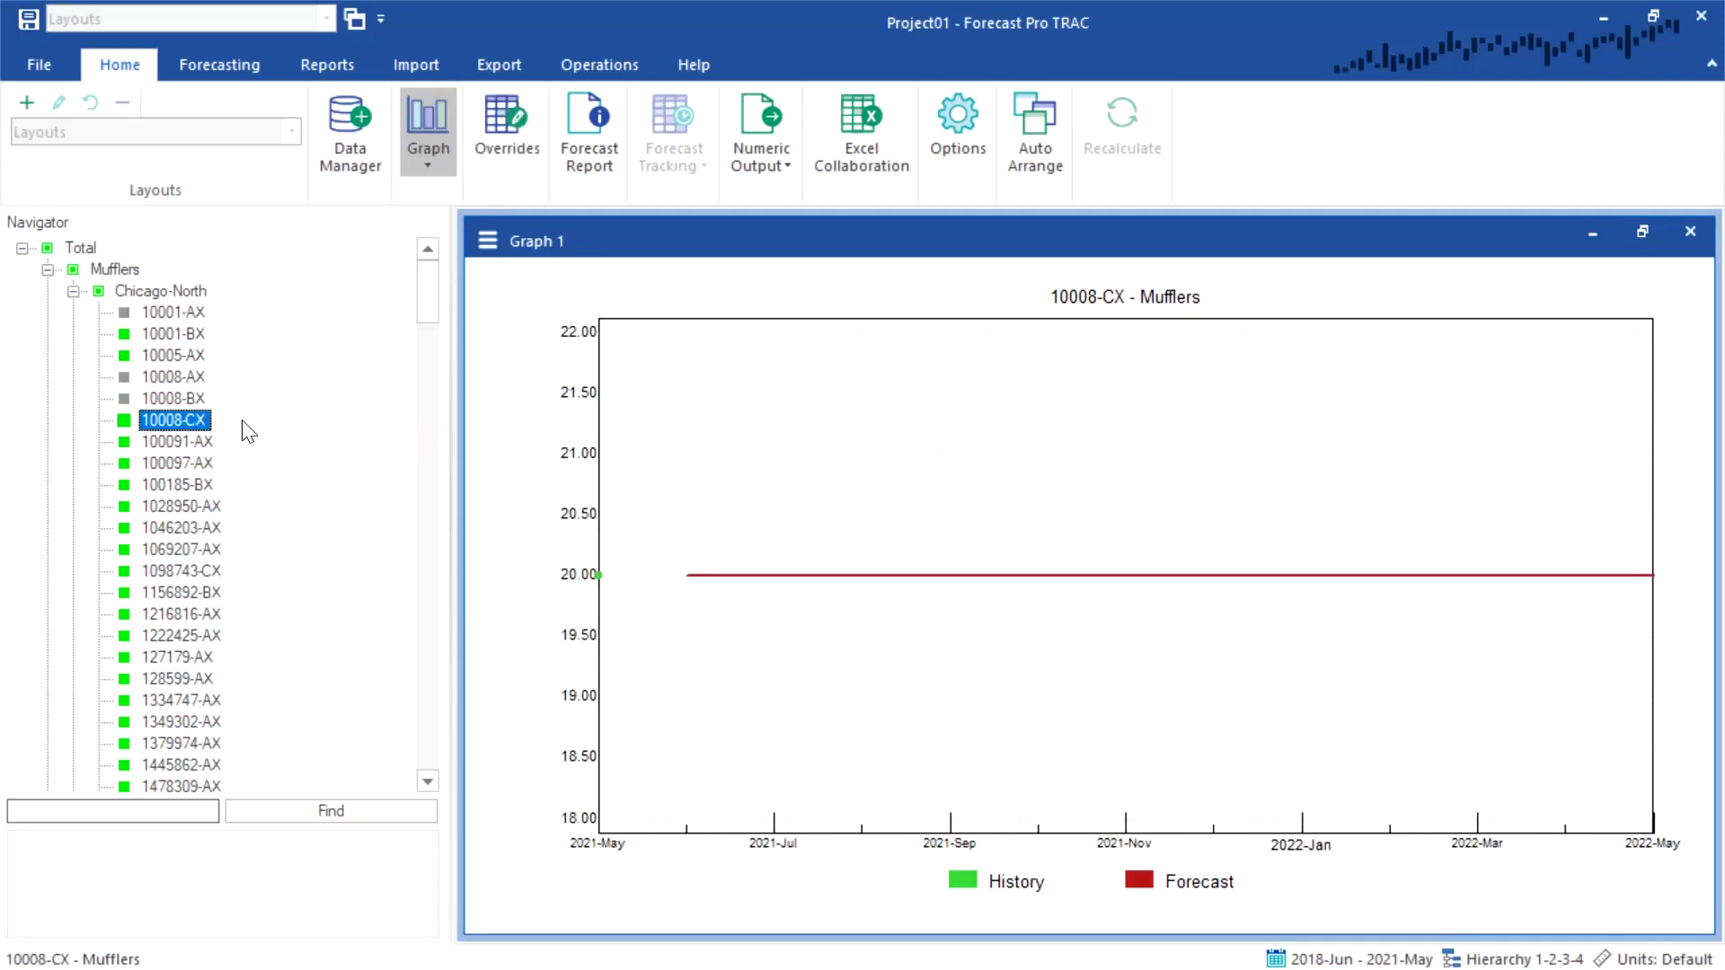
Step: Open Product Mapping from the Forecasting menu with 10001-BX as the Map To item
click(226, 68)
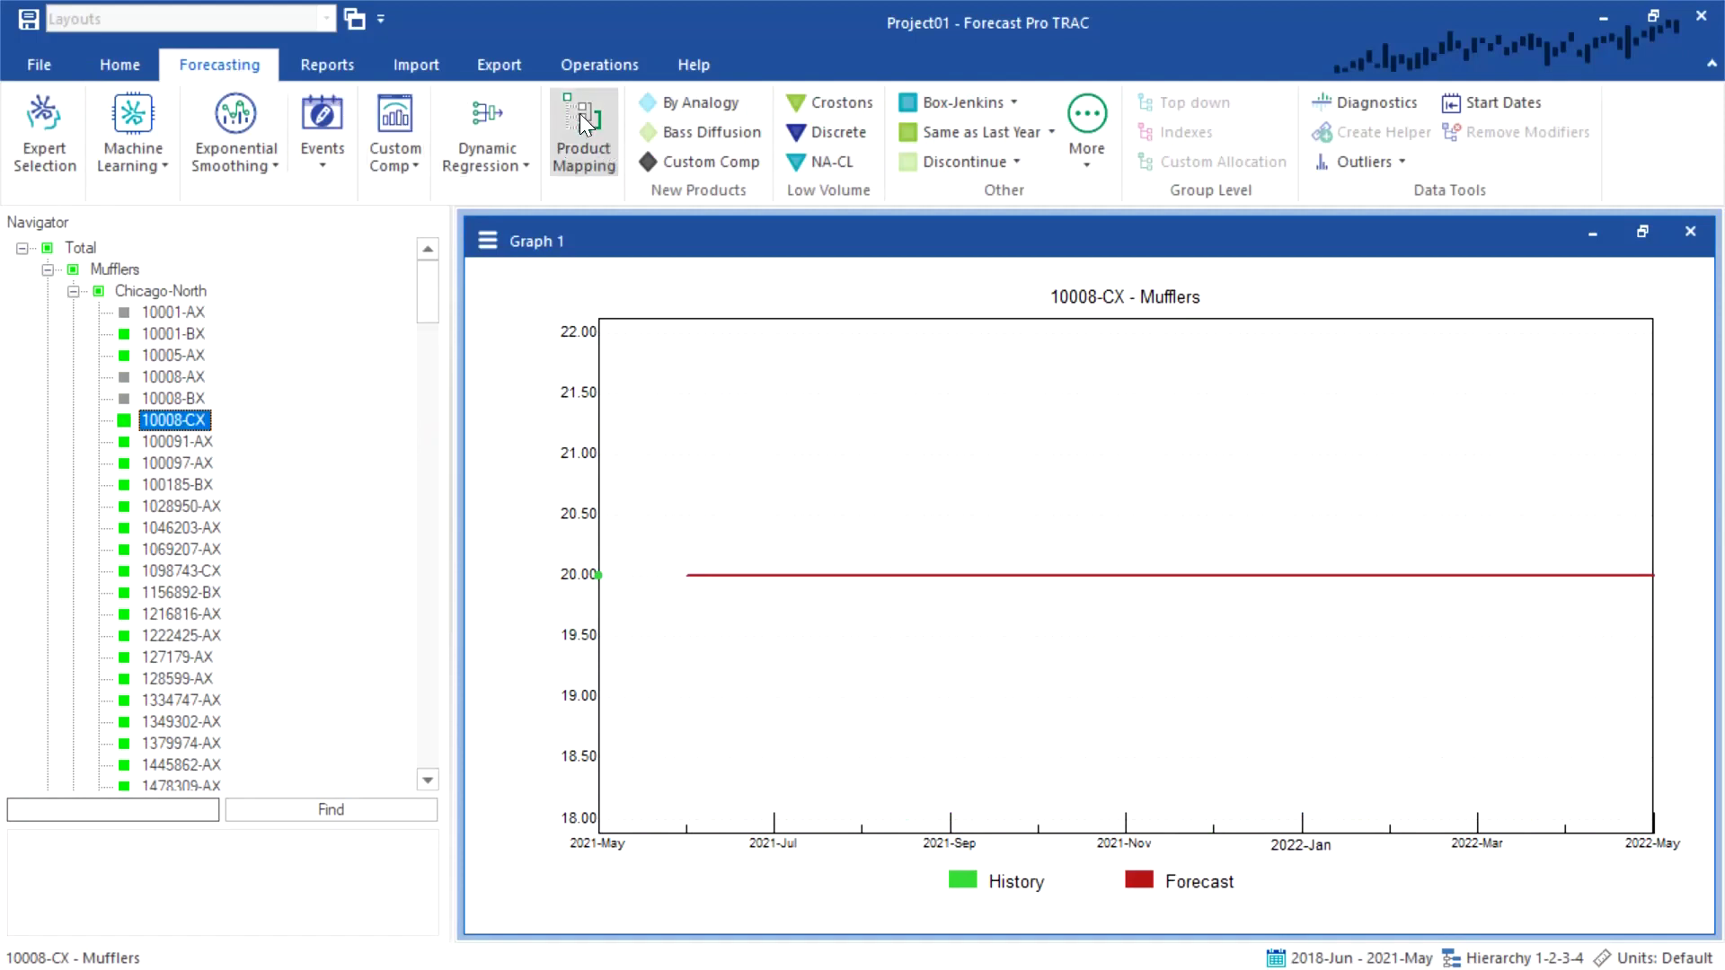
click(579, 160)
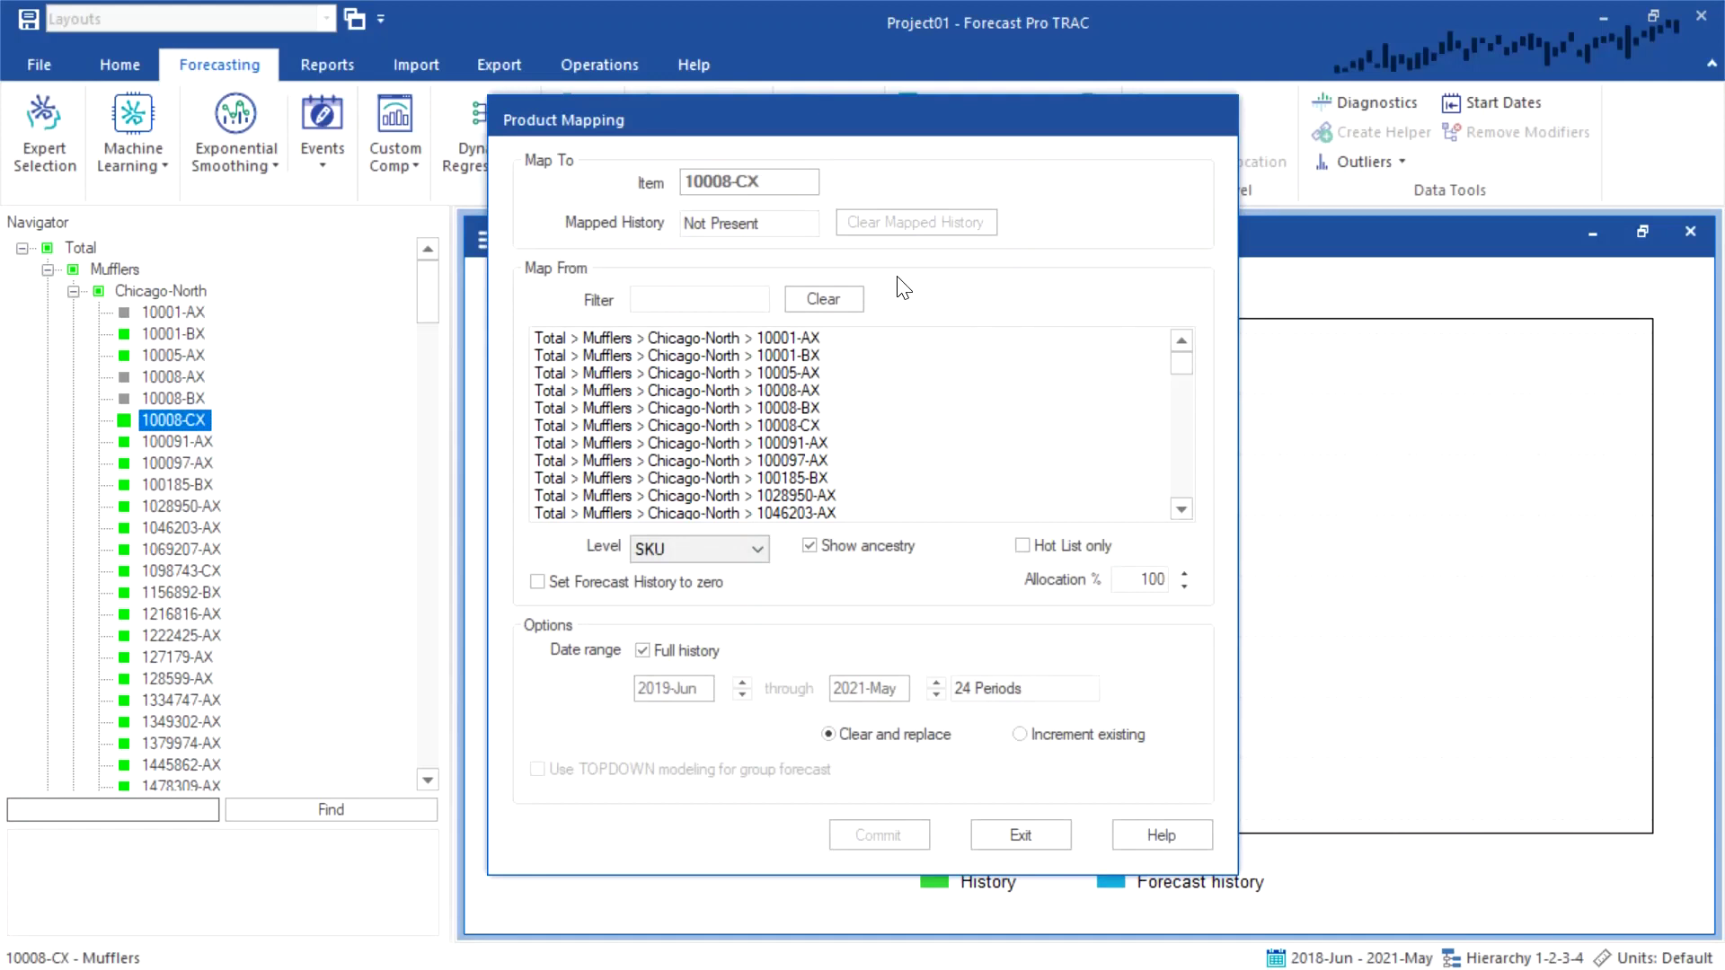
click(201, 528)
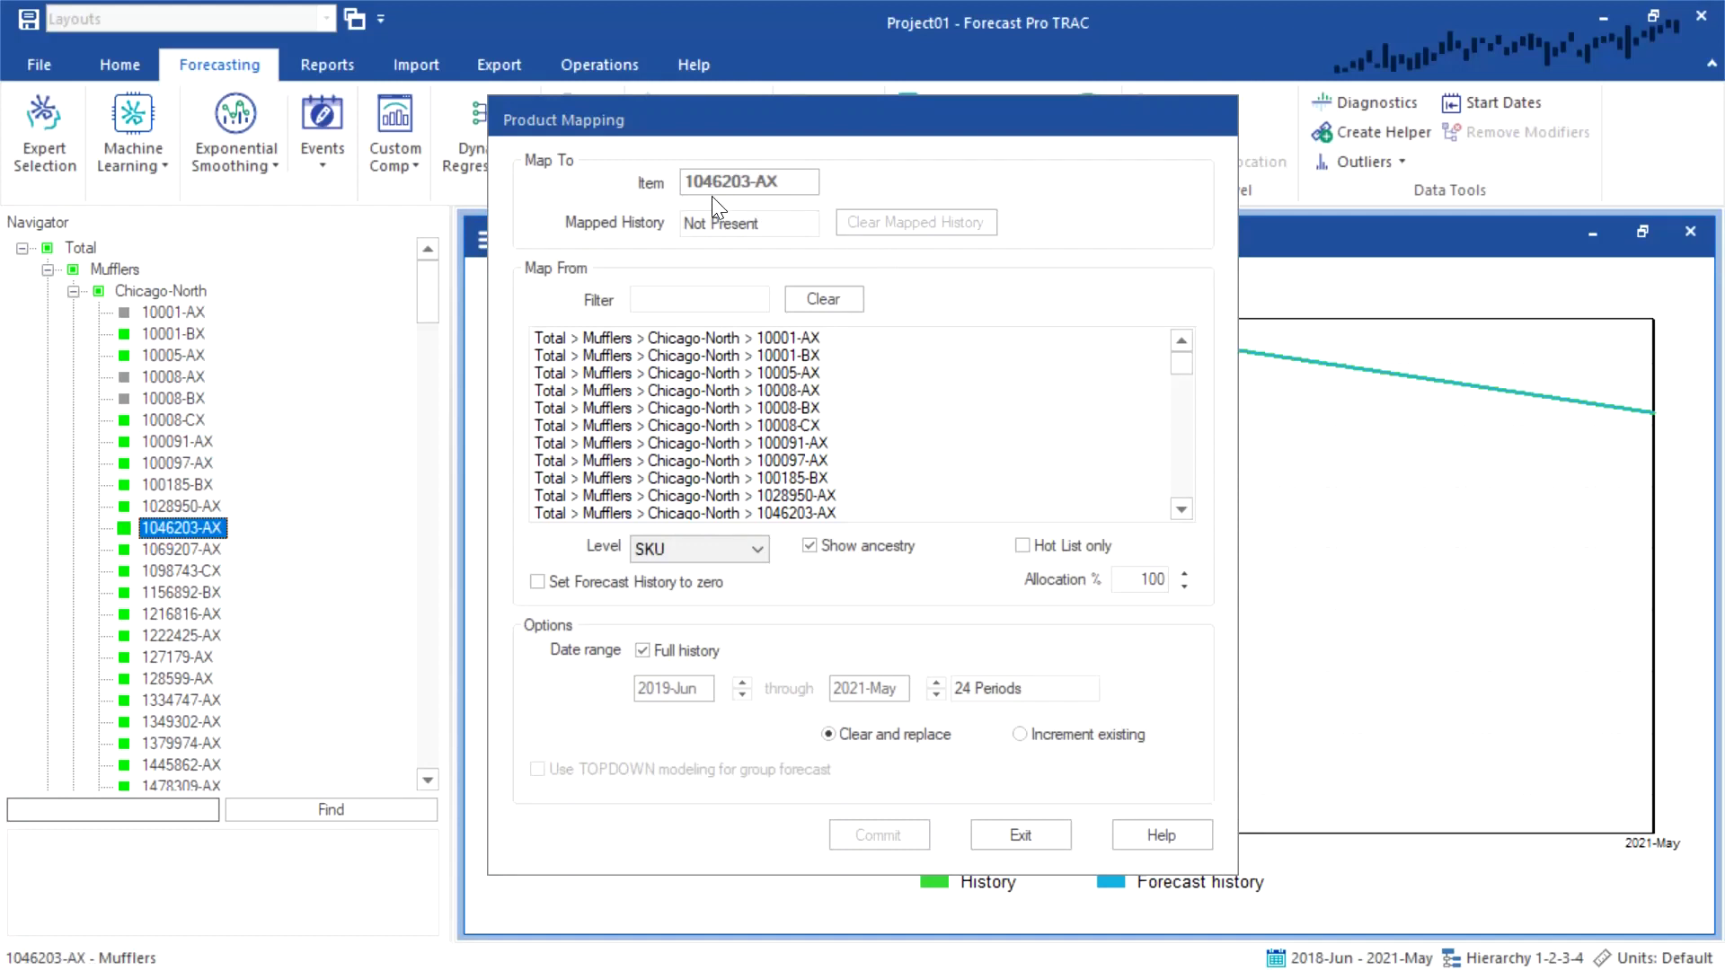
click(185, 335)
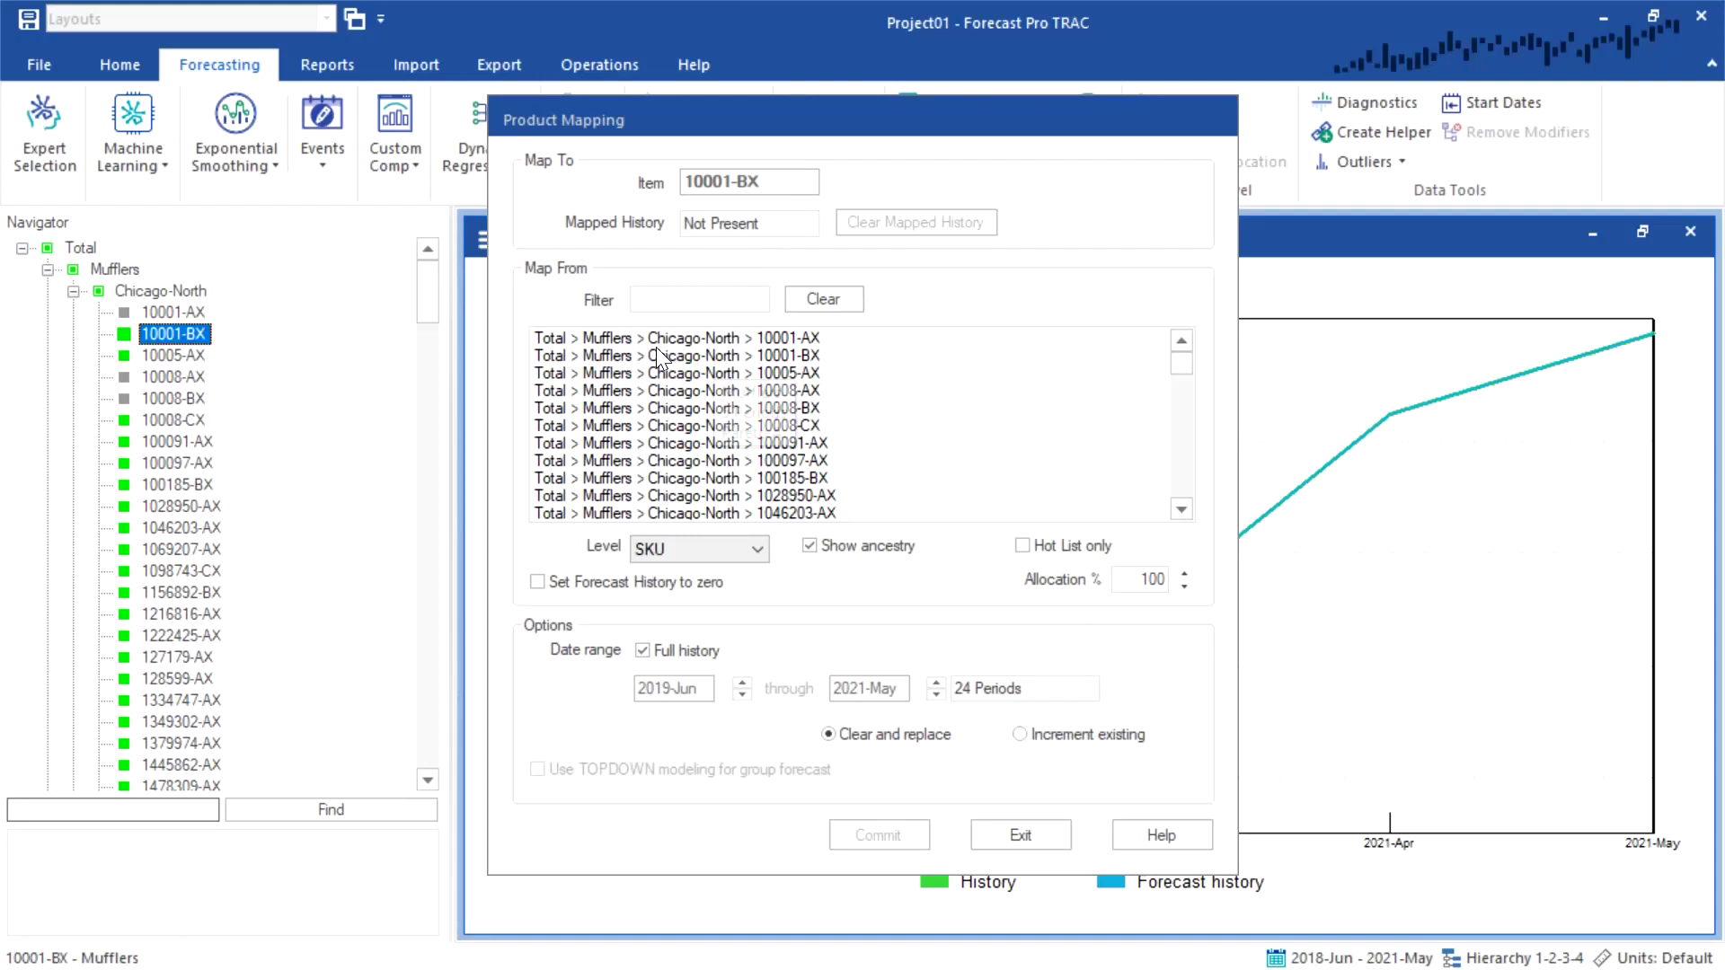
Step: Map from 10001-AX, trying 200% allocation before restoring it to 100%
click(814, 339)
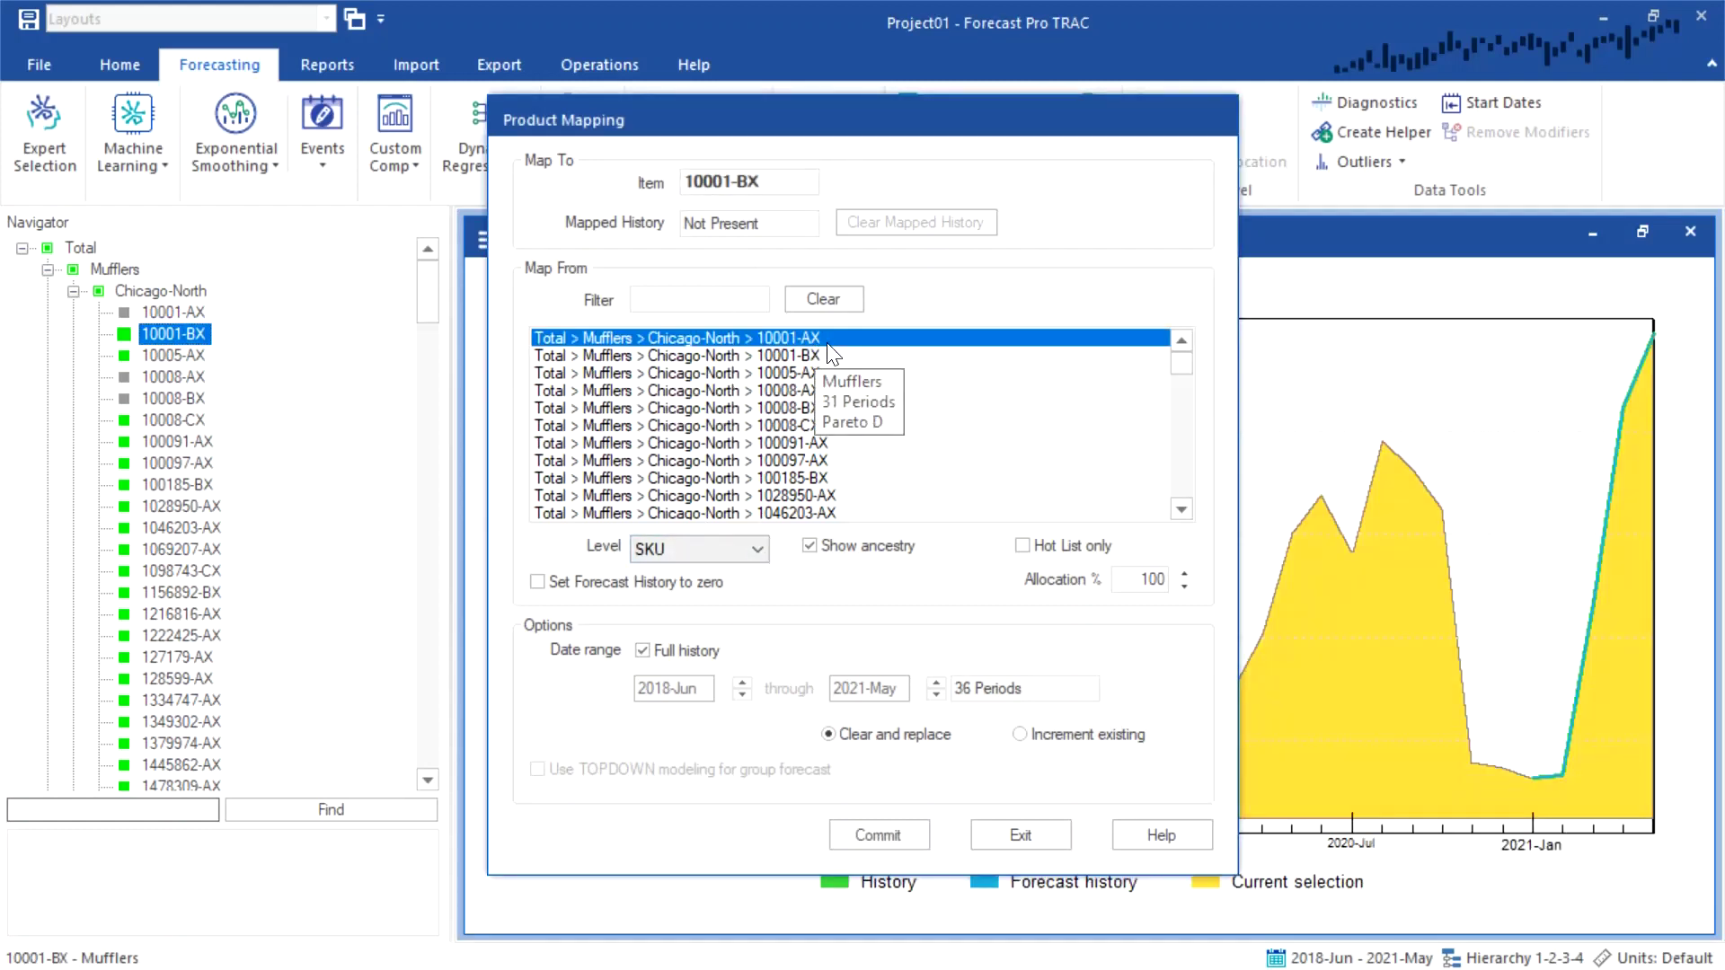
drag(882, 111, 435, 54)
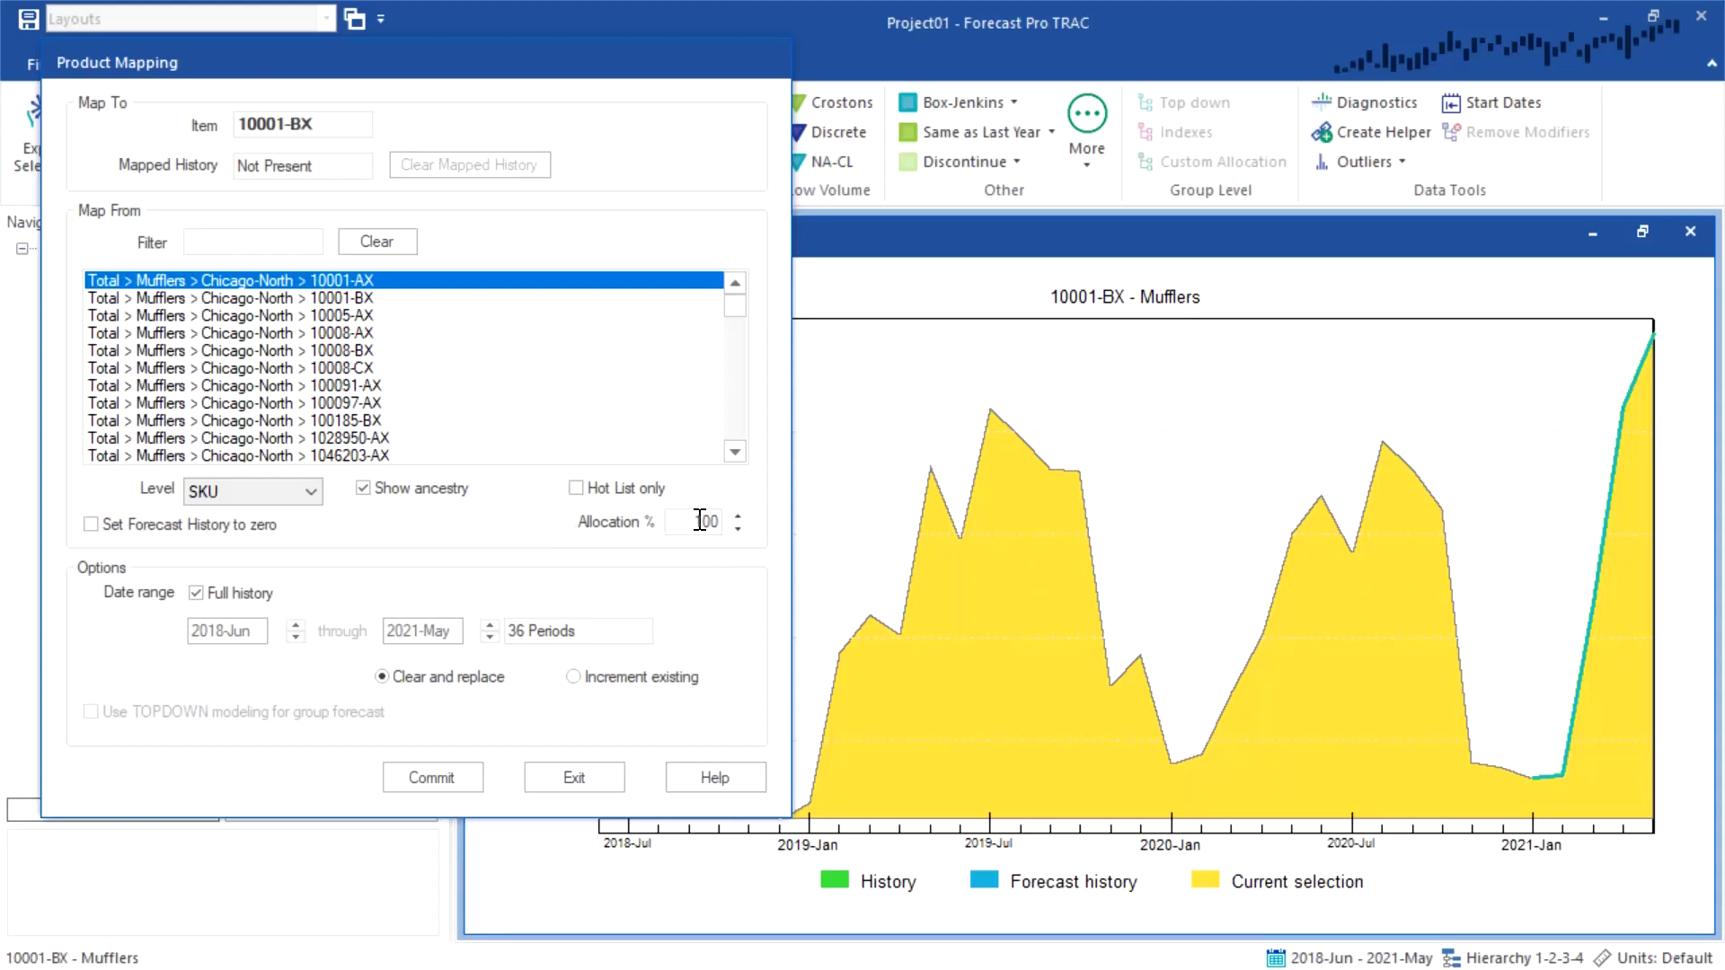
drag(705, 522, 673, 521)
text(2)
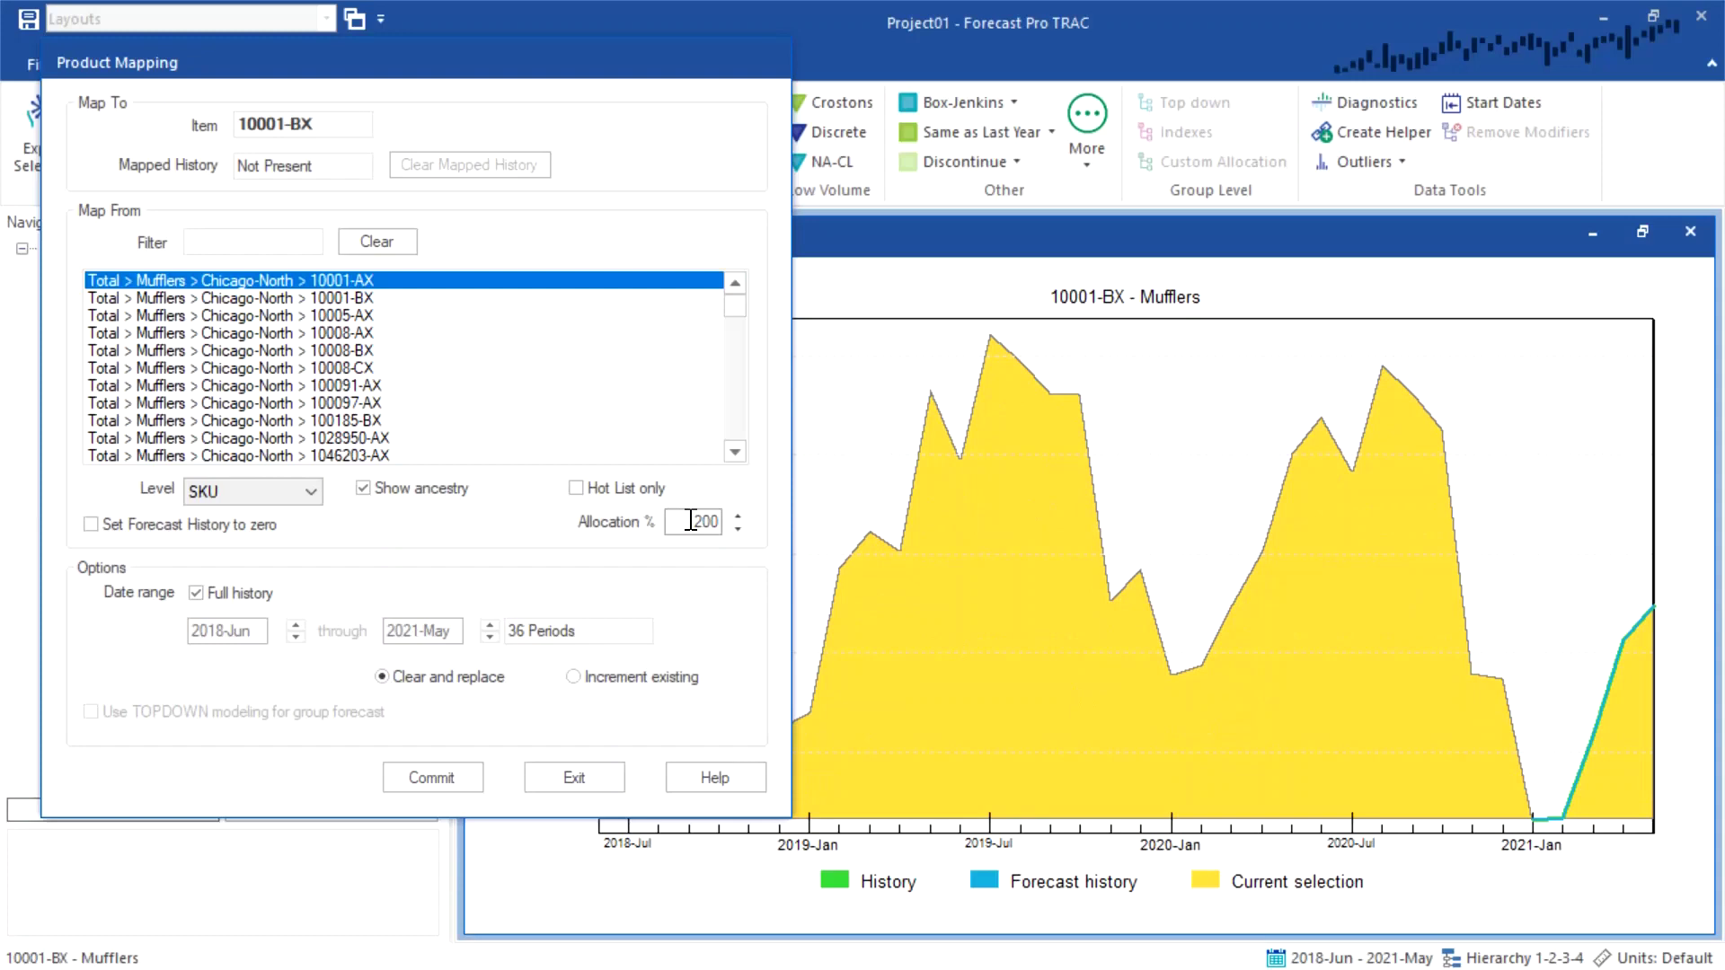
drag(691, 521, 702, 522)
text(1)
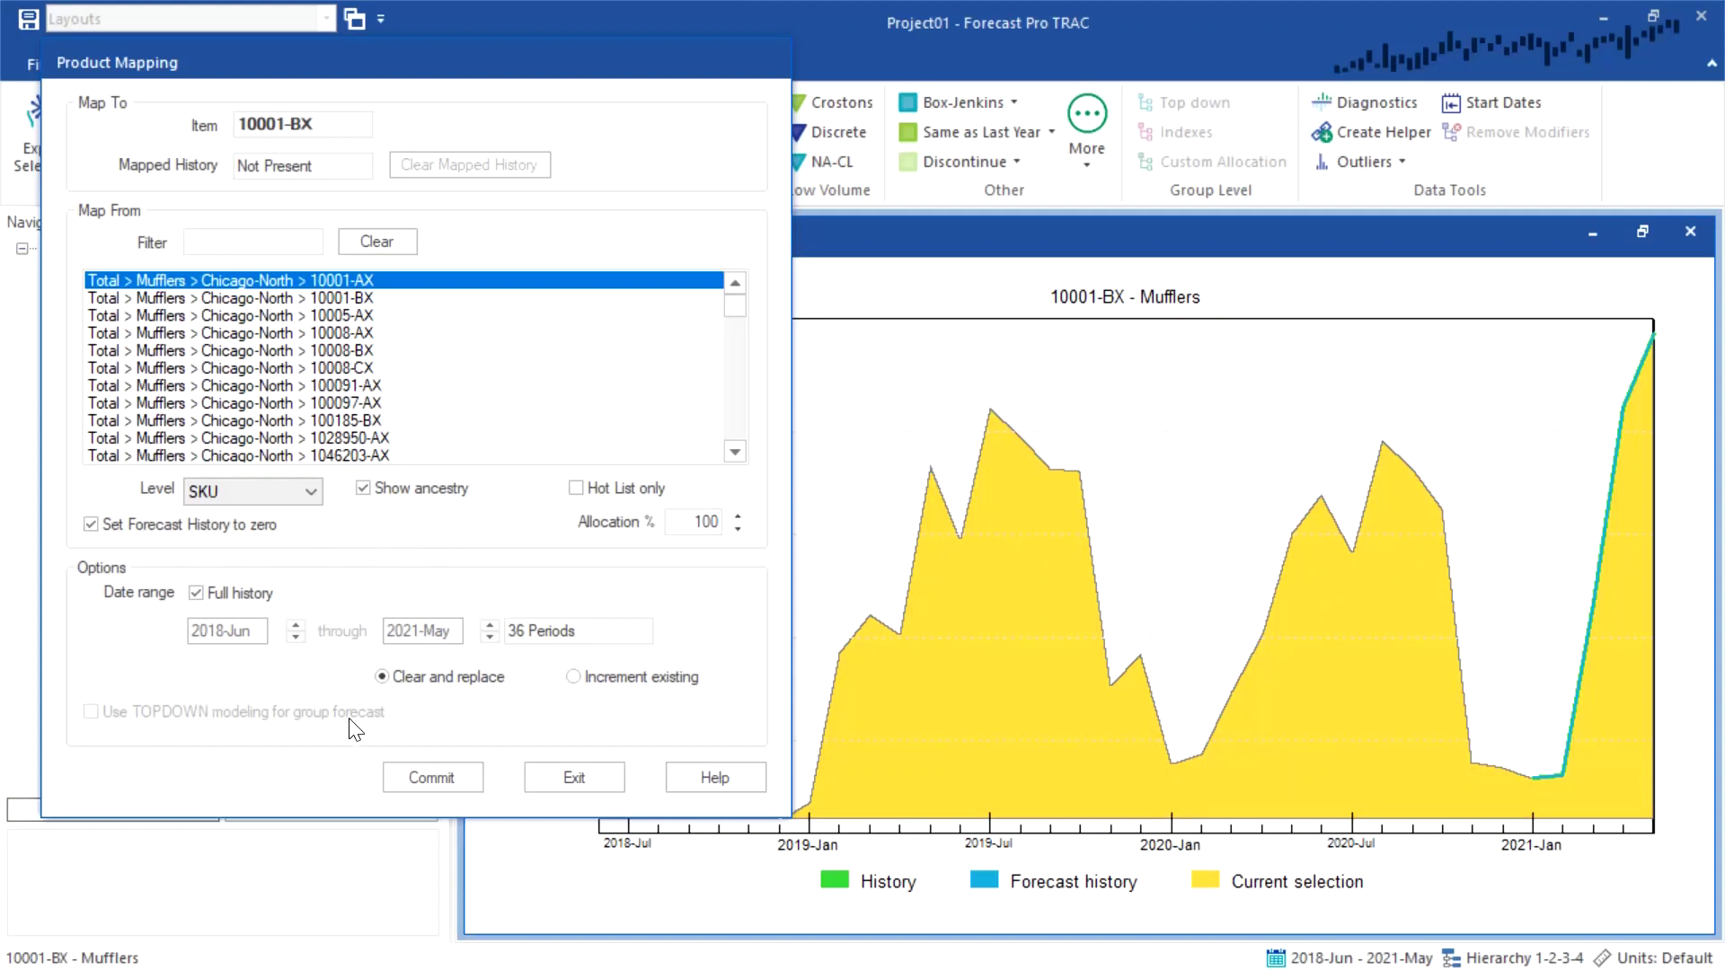
Step: Limit the 10001-AX mapping to 2018-Oct through 2021-May (32 periods) and commit it
click(196, 593)
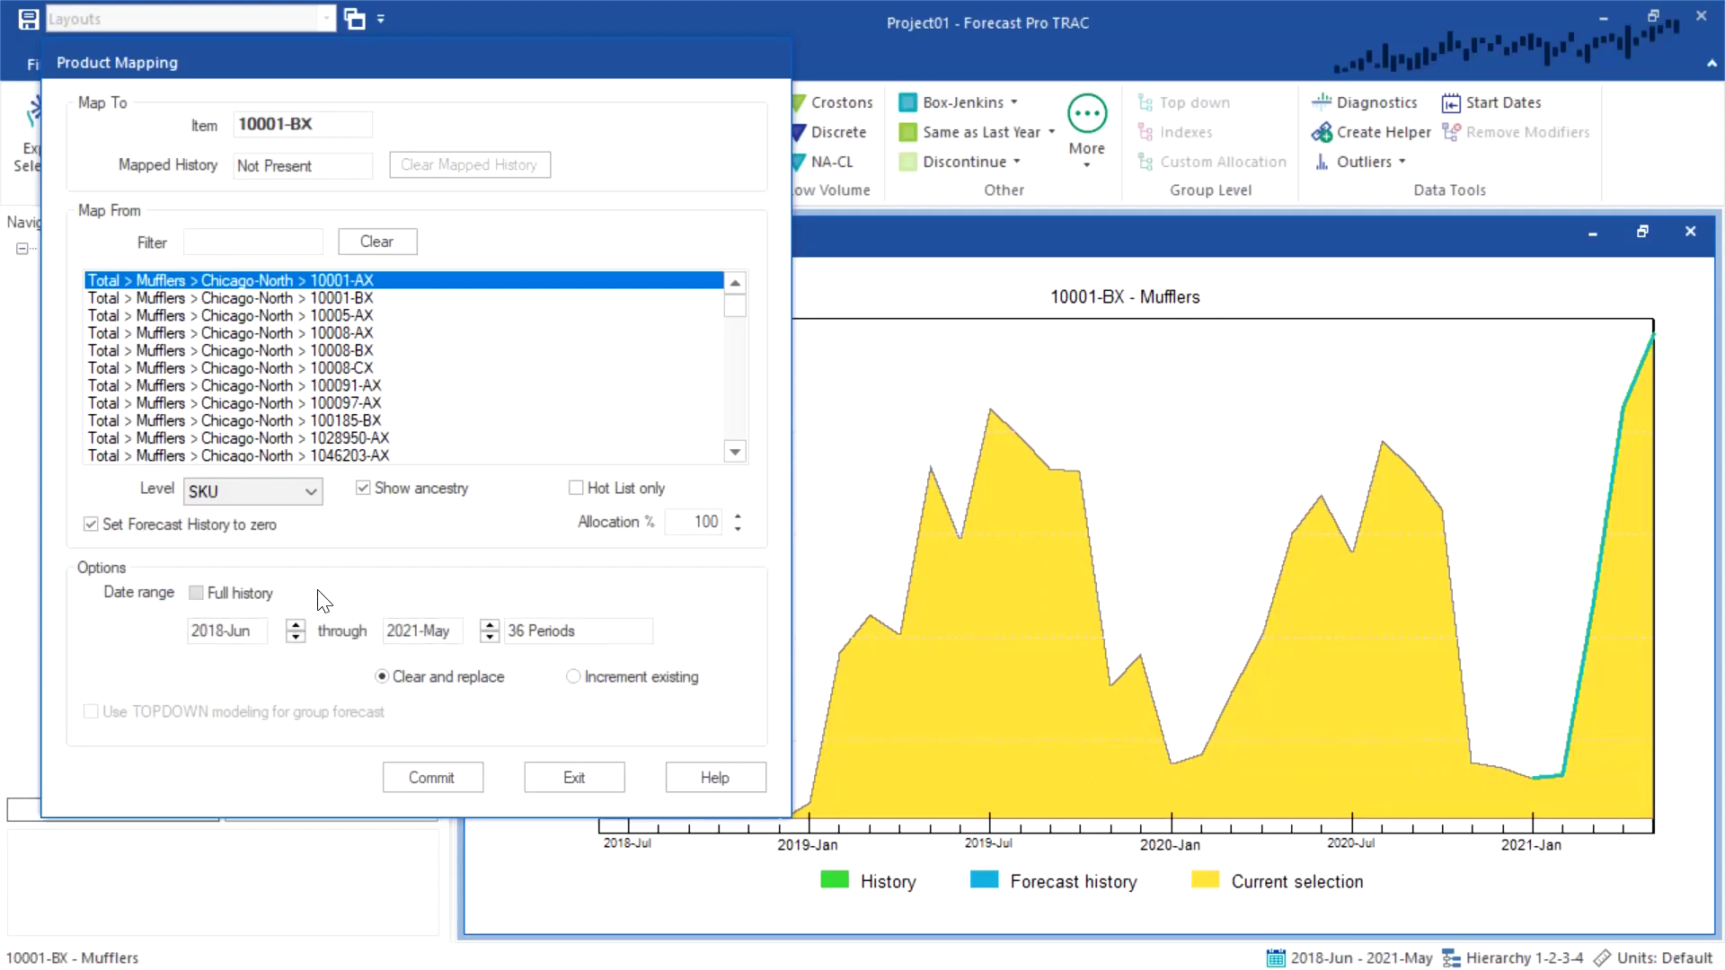
click(295, 627)
click(295, 626)
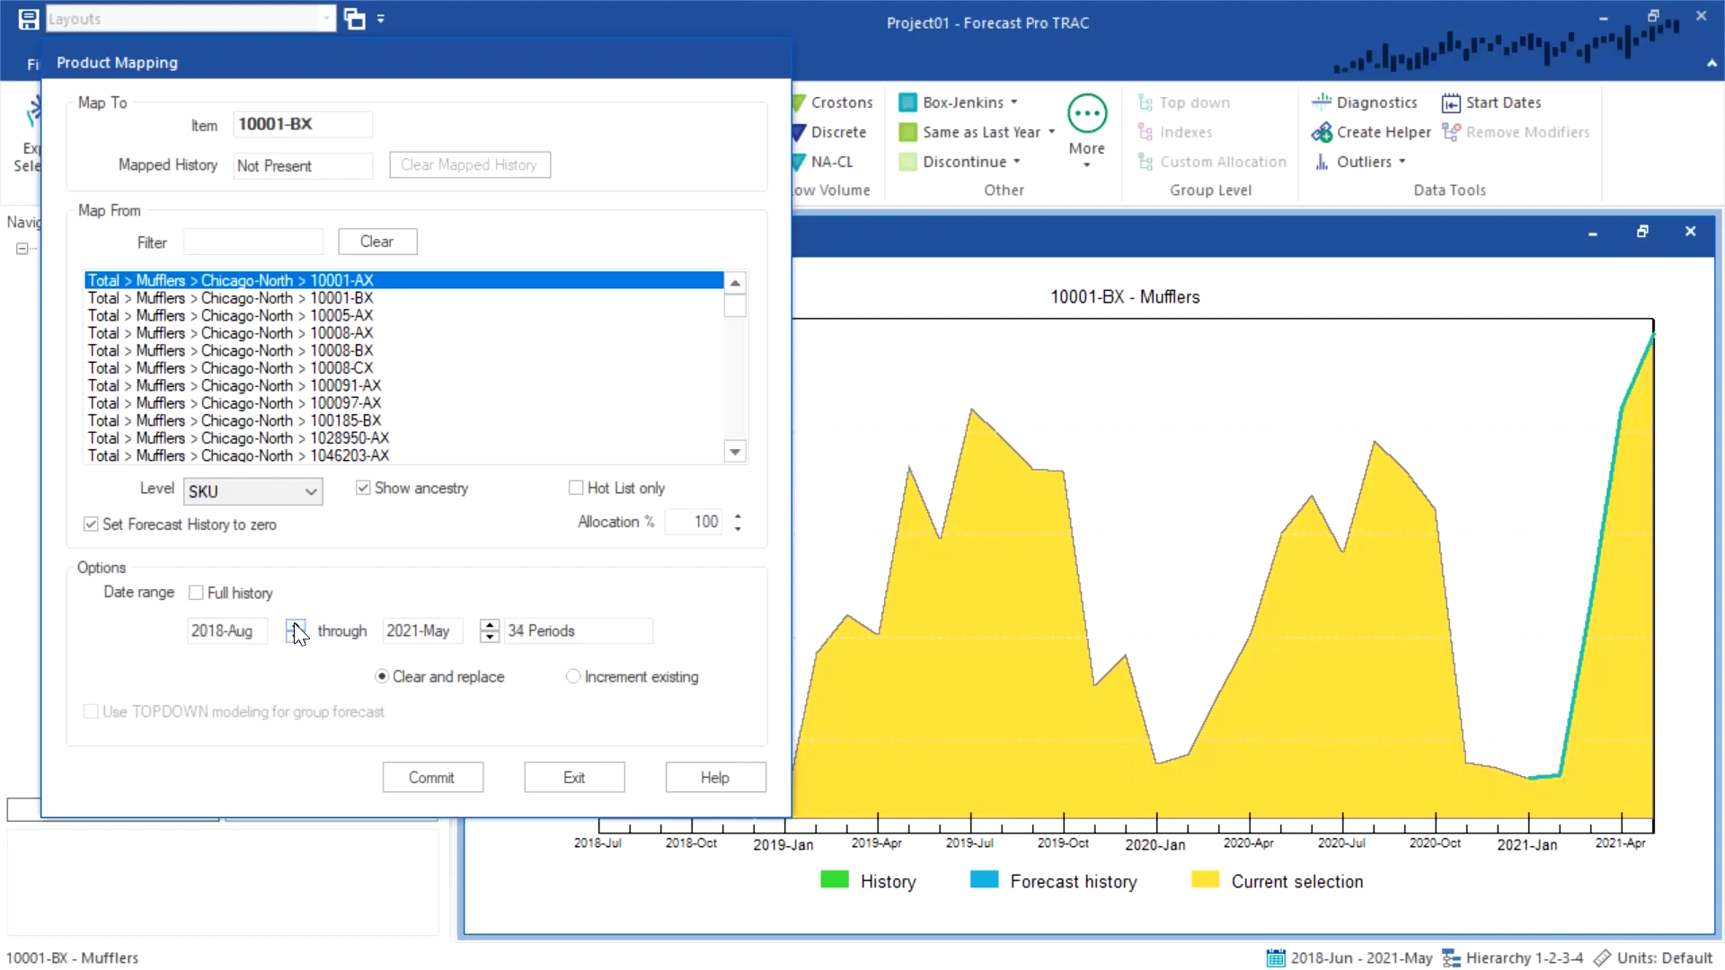
click(295, 627)
click(296, 626)
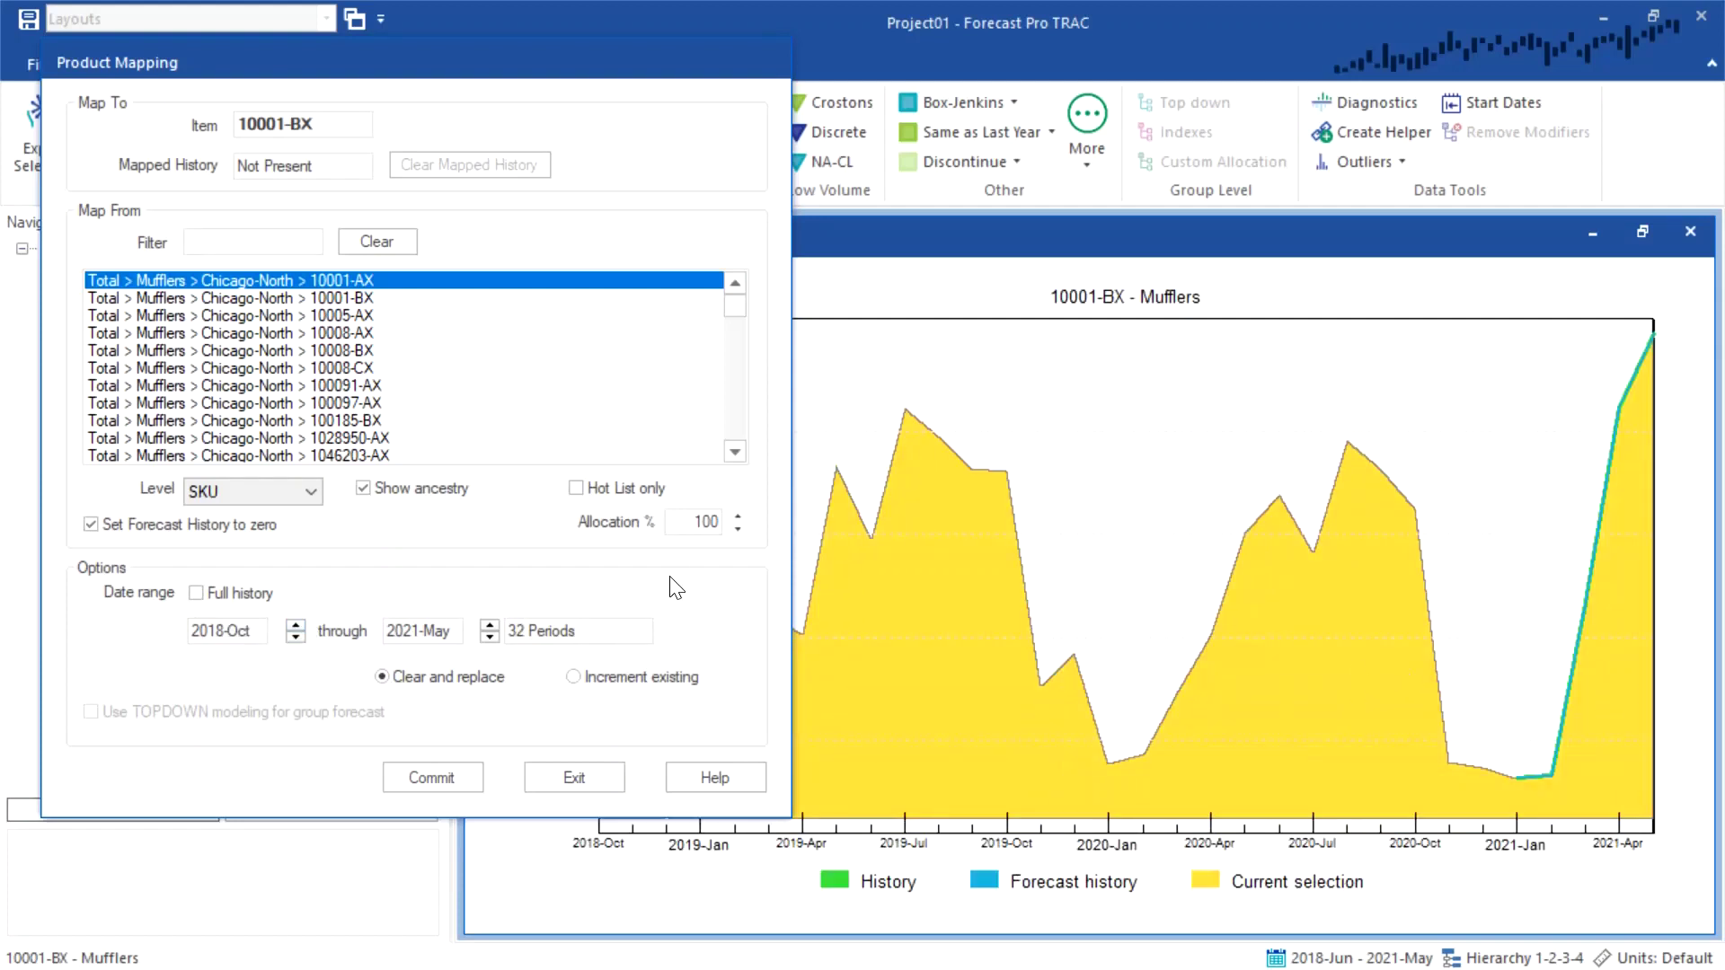
click(428, 768)
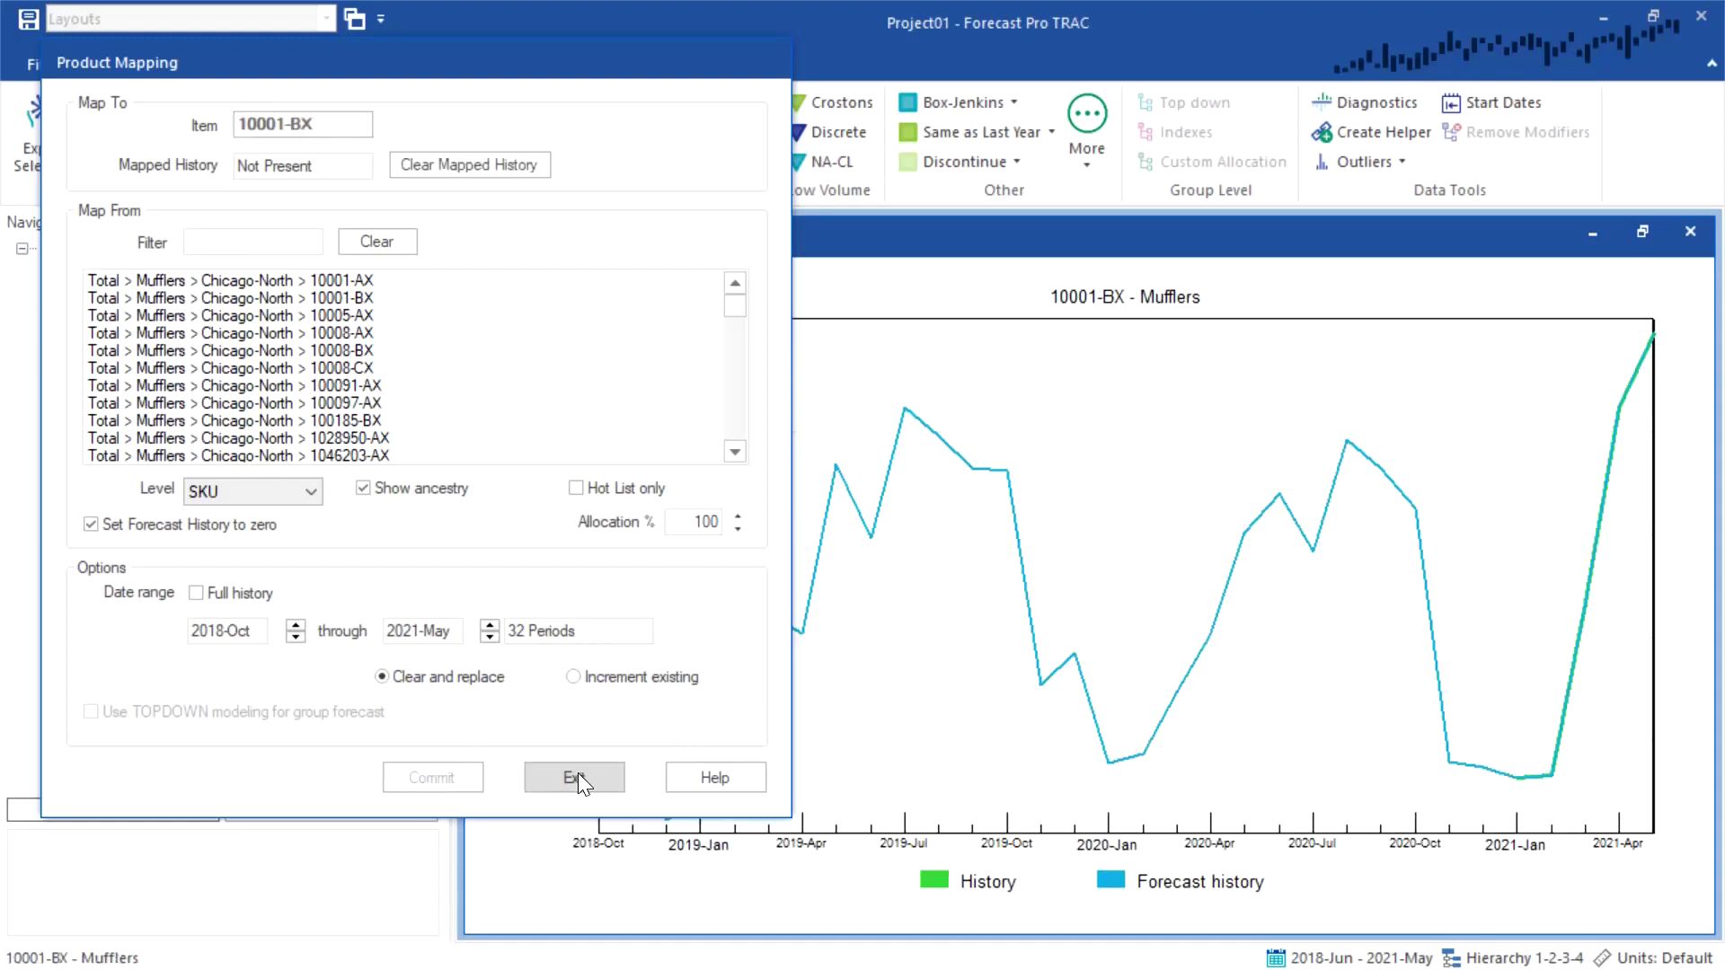
Step: Close Product Mapping and select new item 10008-CX, still showing a flat 20.00 forecast
click(579, 777)
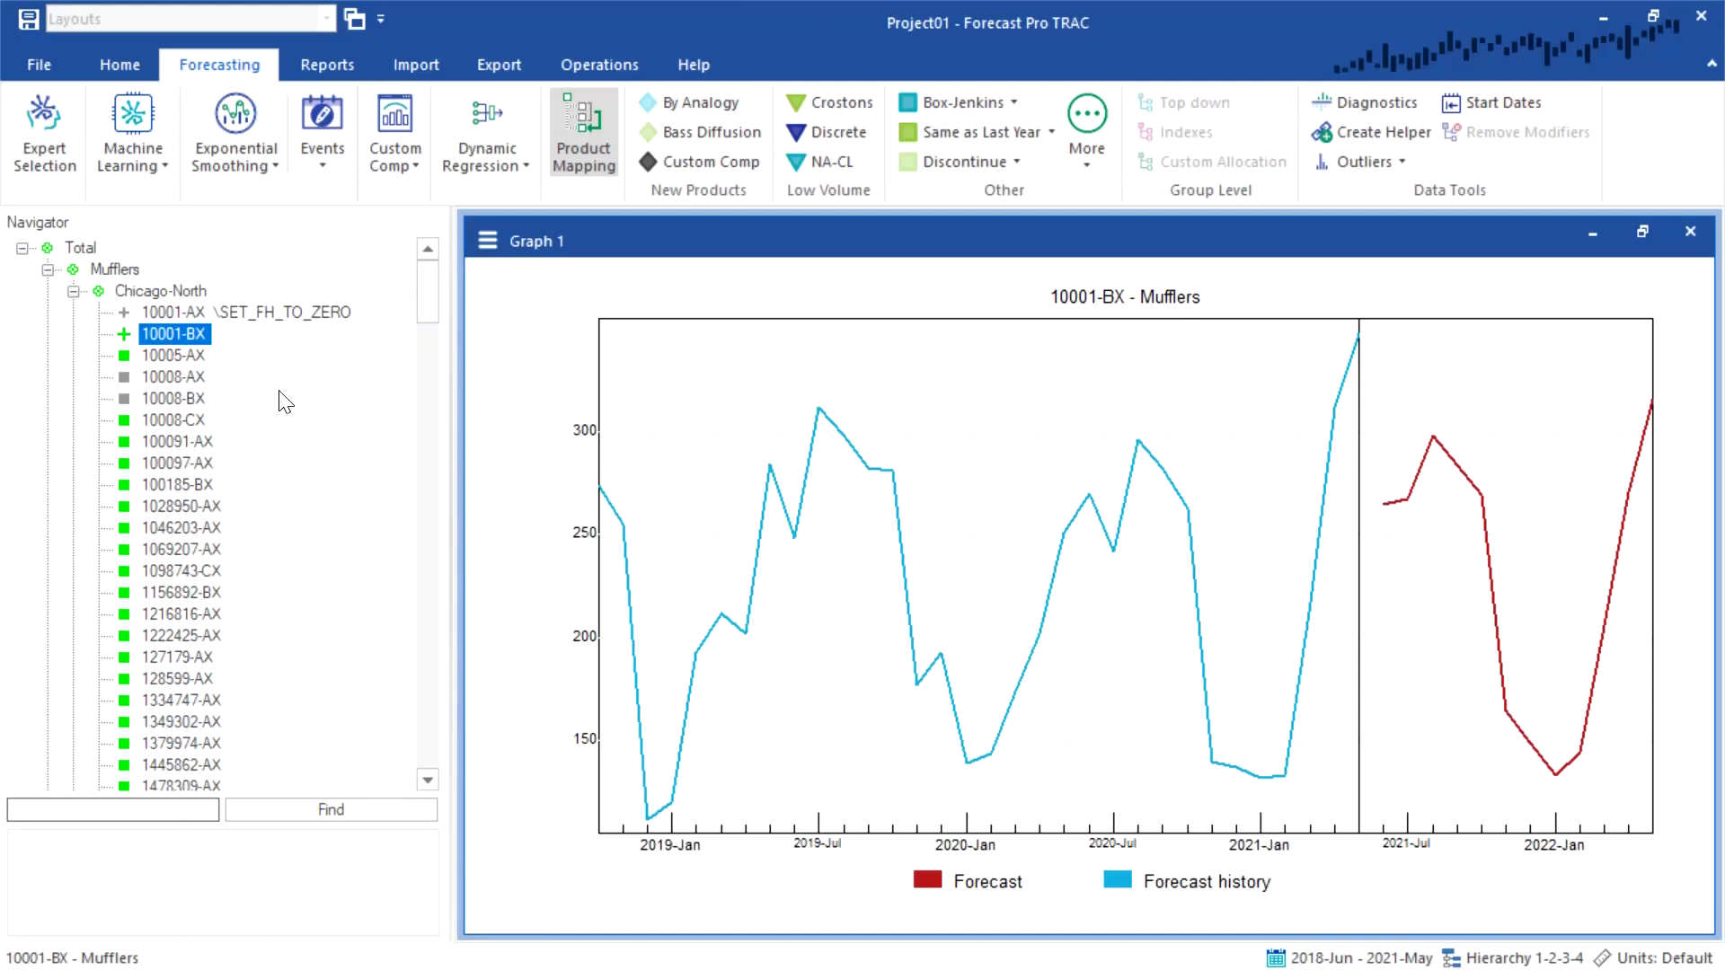
click(193, 420)
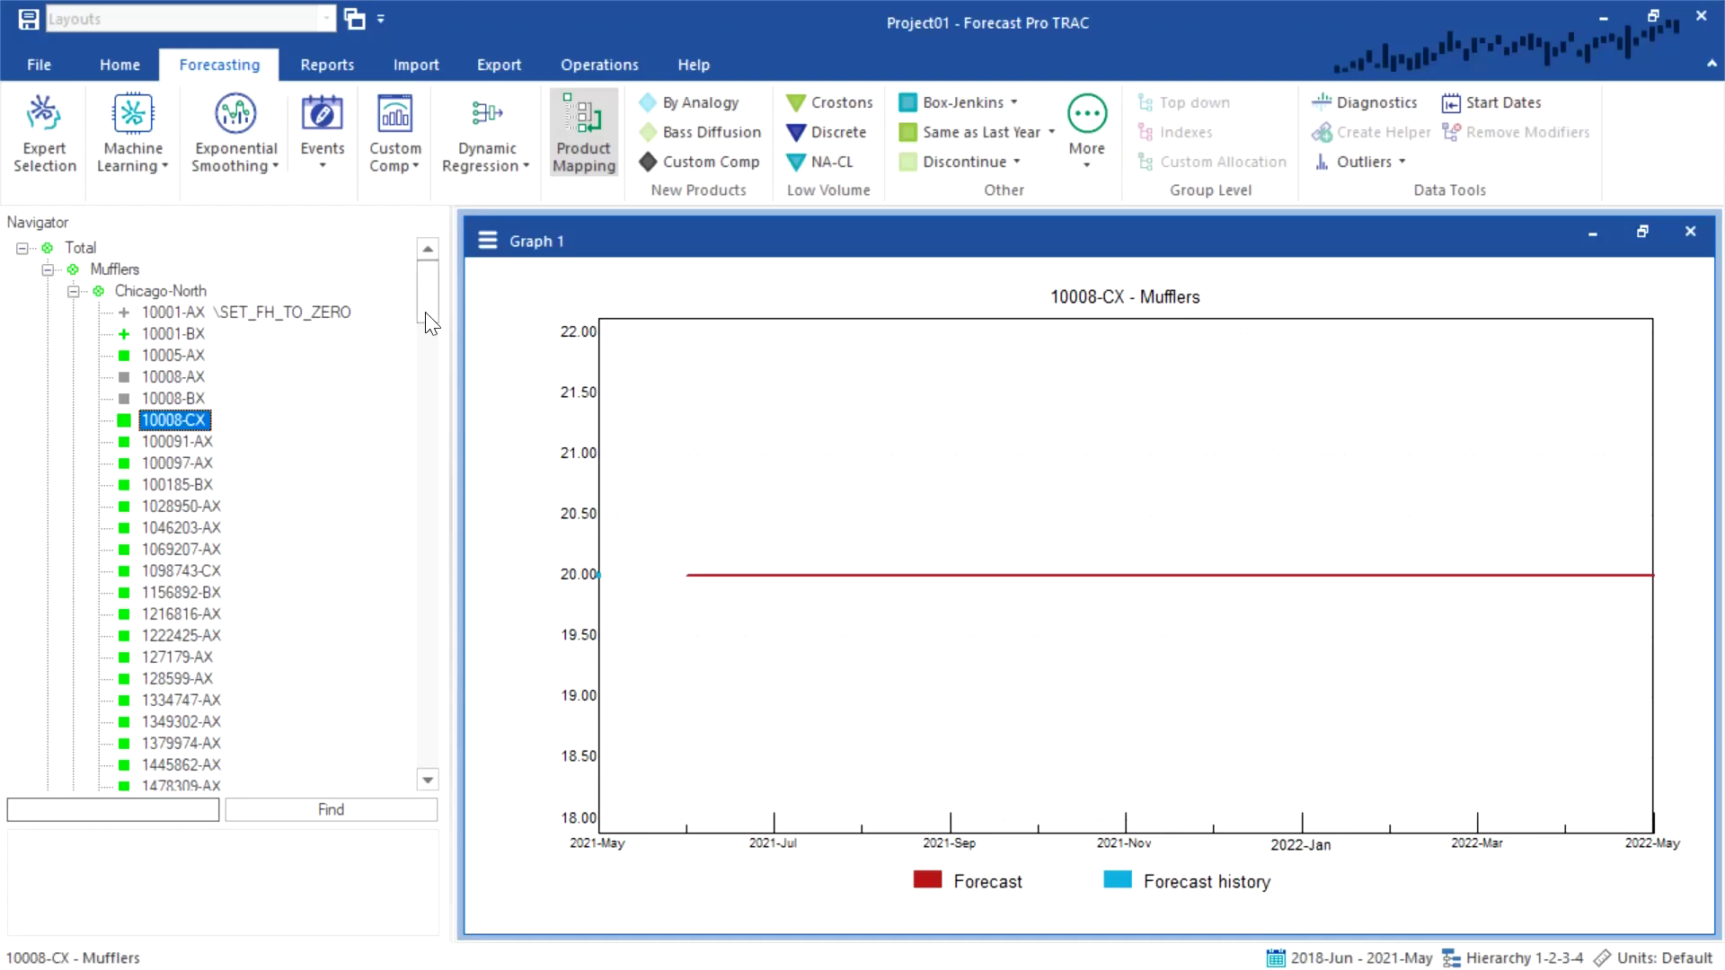
Step: Commit the combined 10008-AX and 10008-BX history (36 periods) to 10008-CX, then close Product Mapping
click(573, 136)
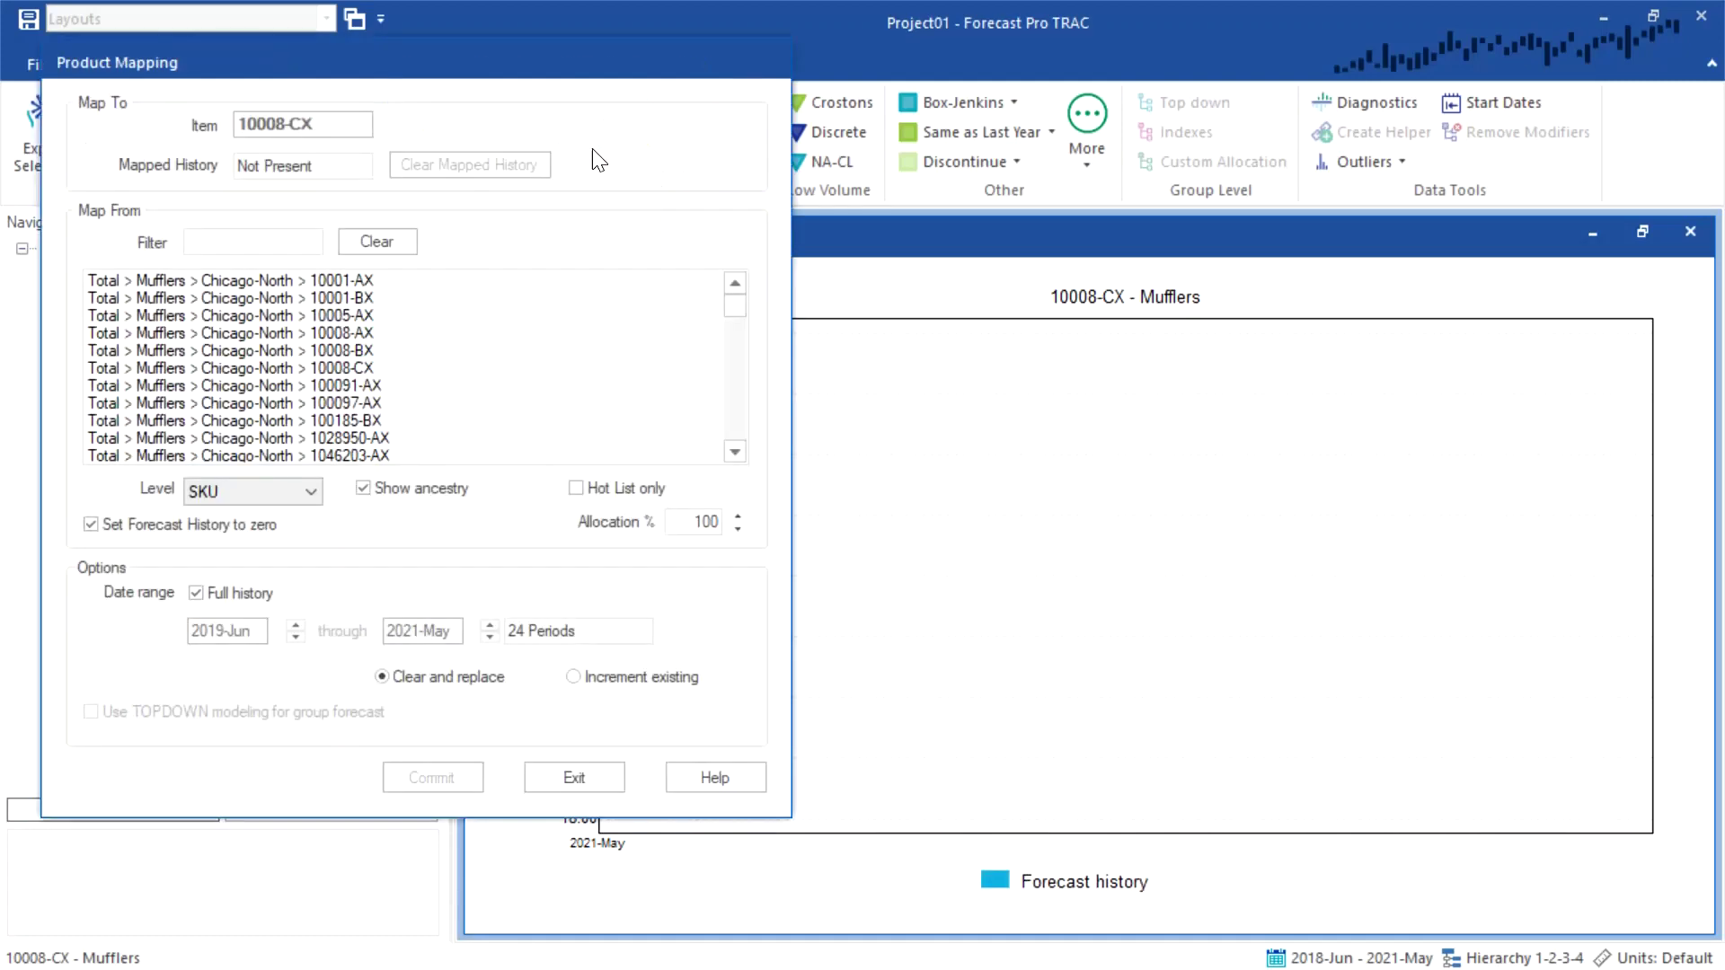
drag(511, 37, 889, 45)
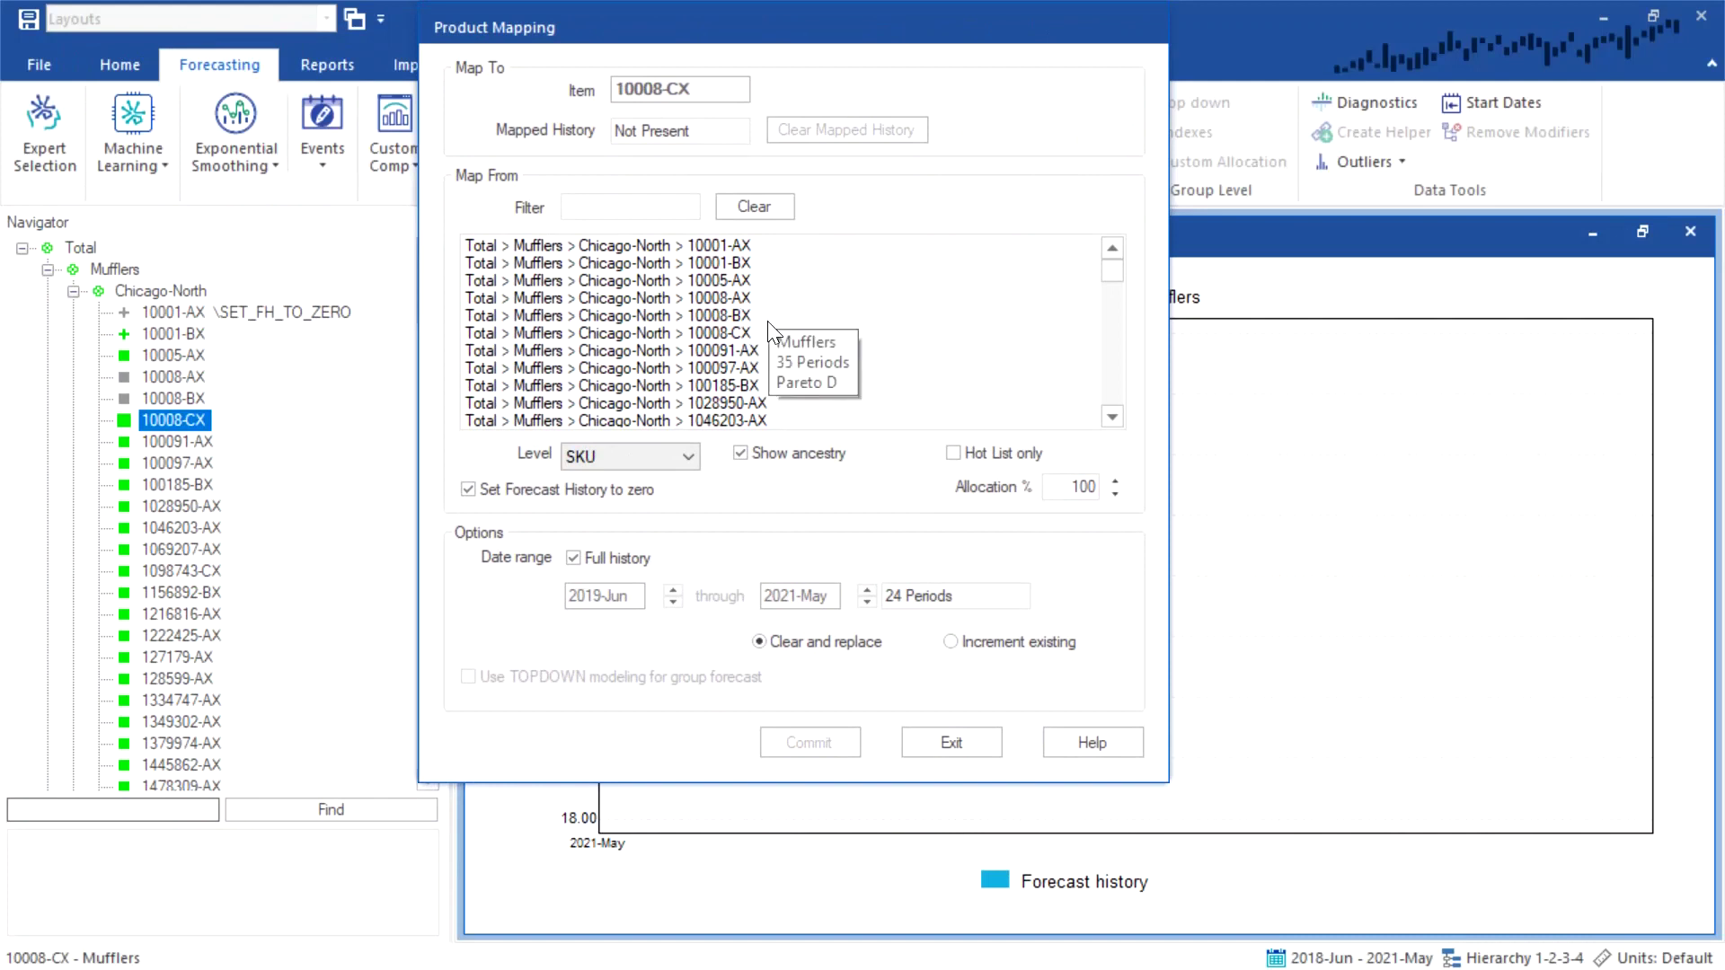
click(744, 298)
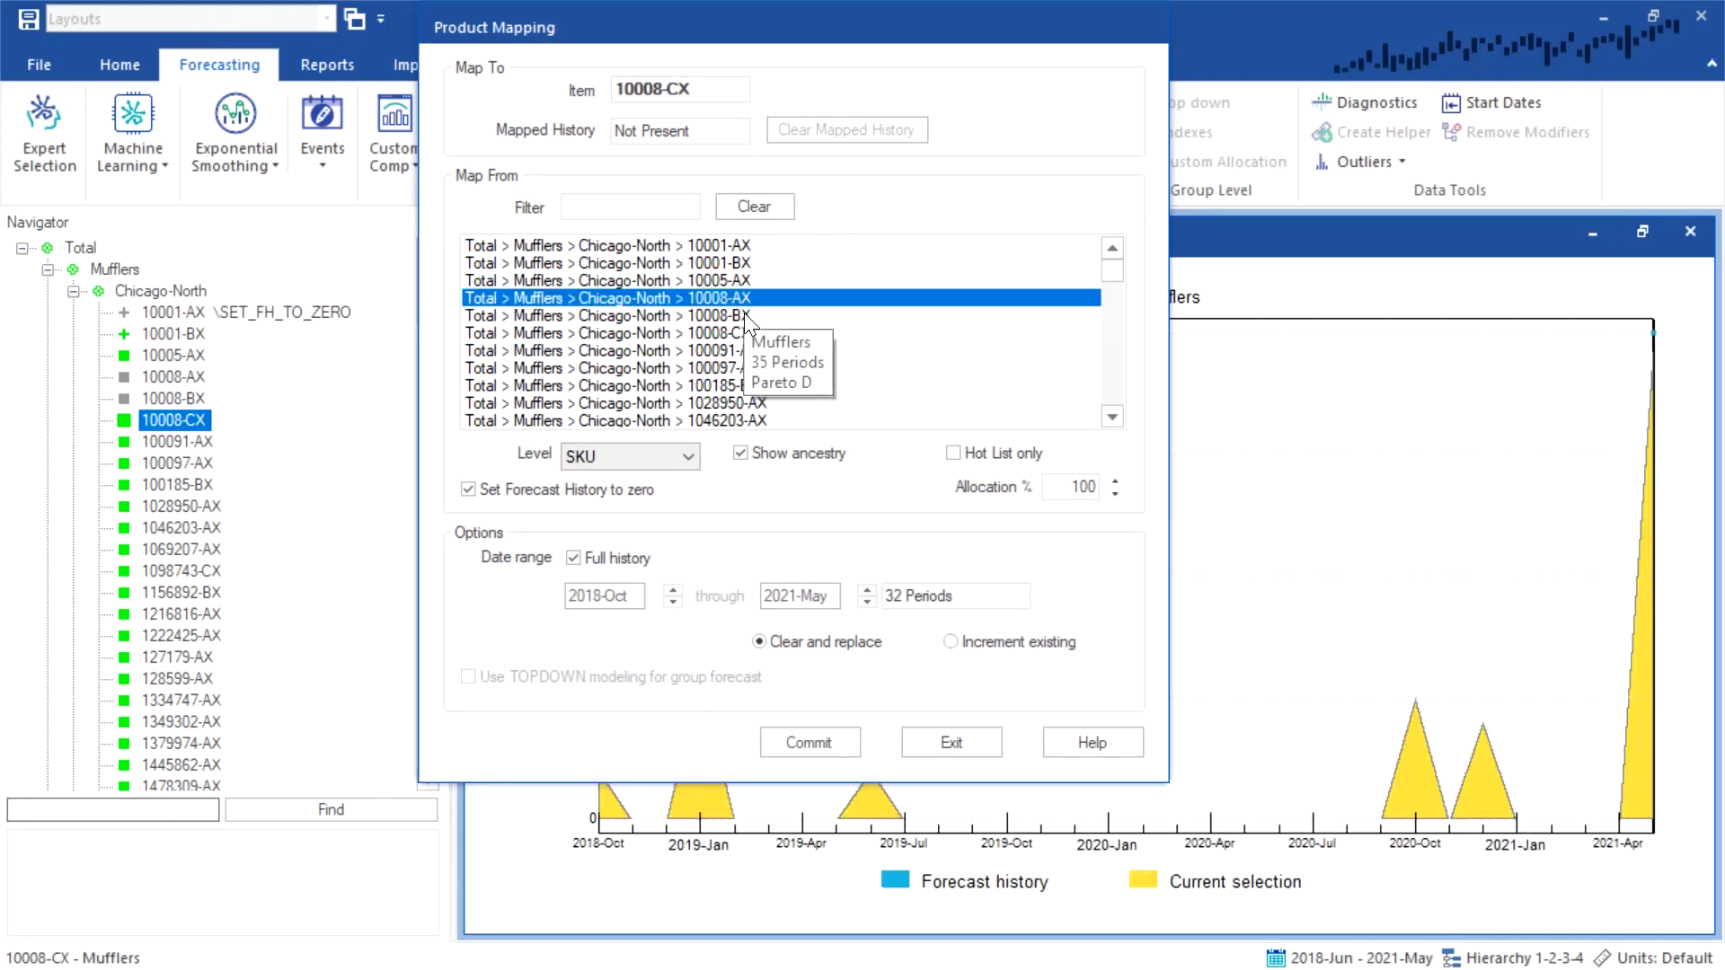
ctrl+click(744, 316)
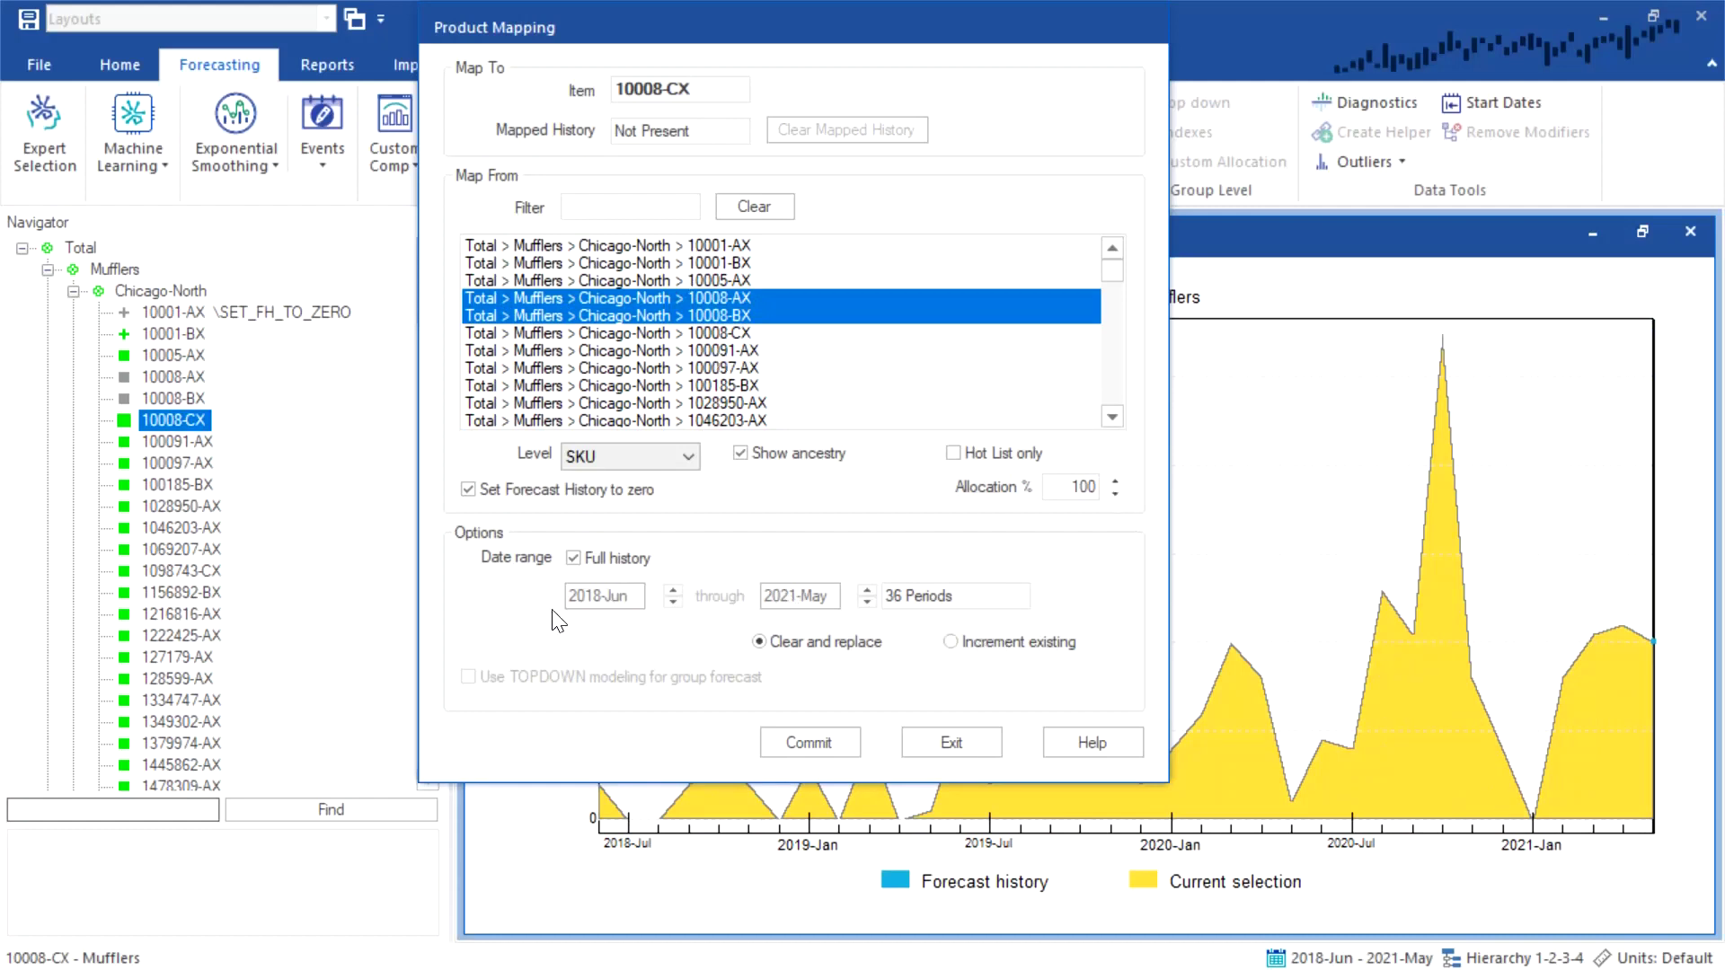
click(828, 742)
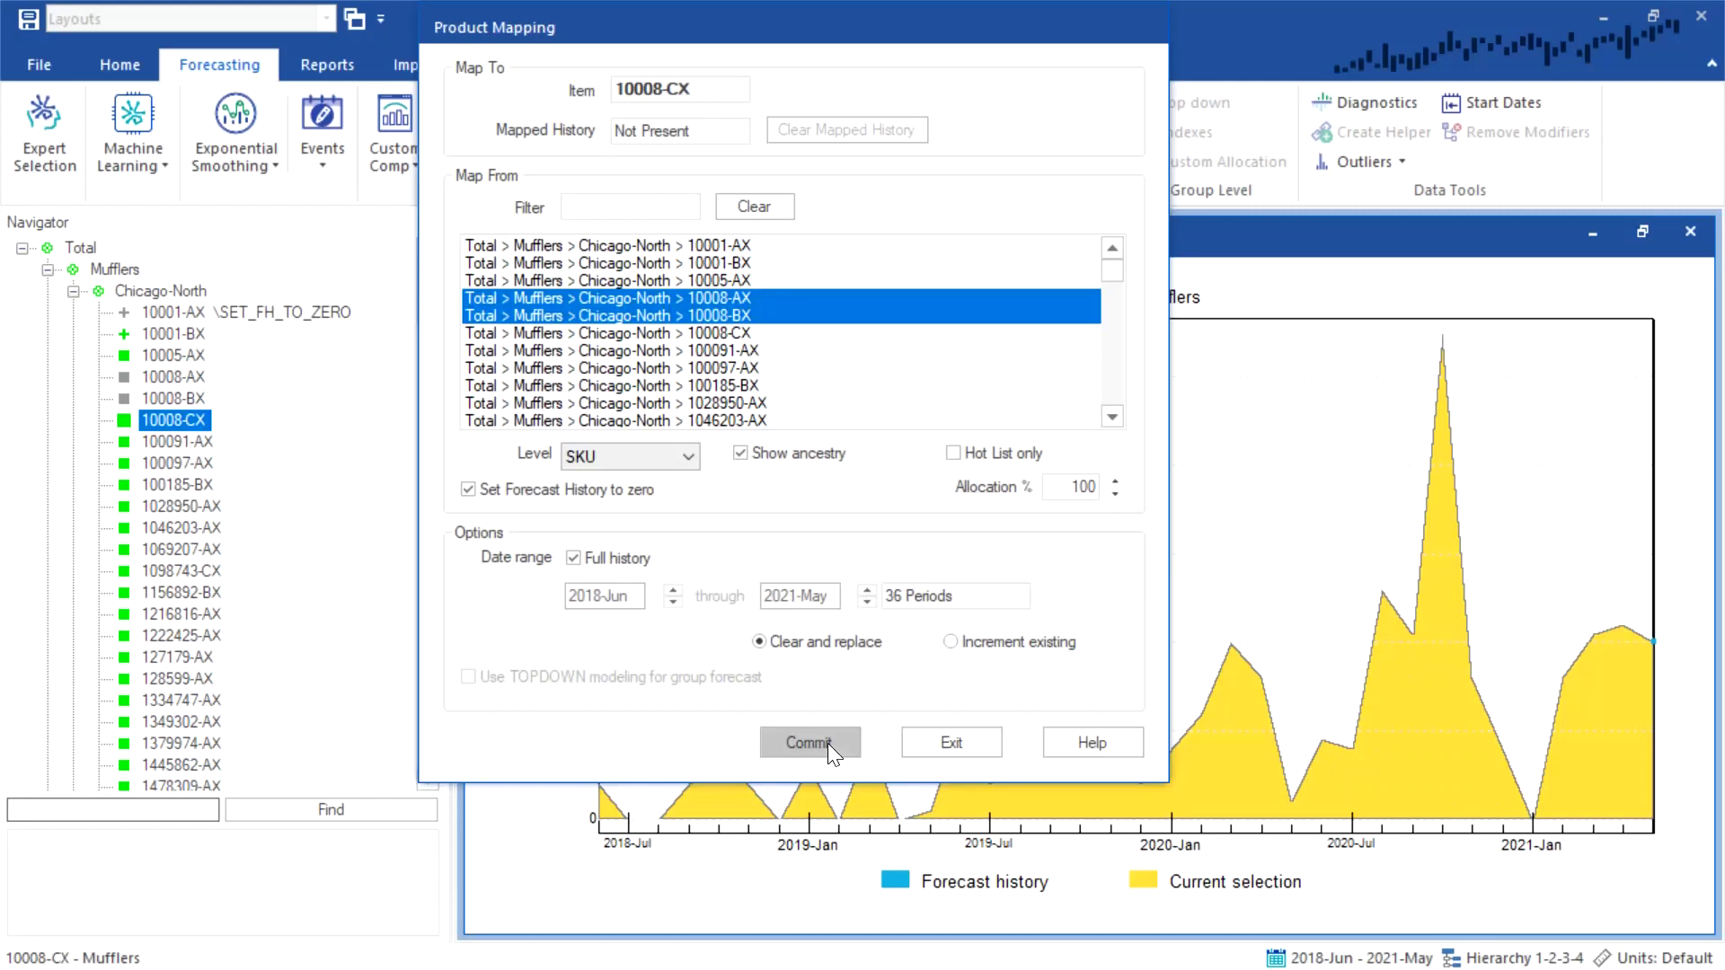
click(961, 743)
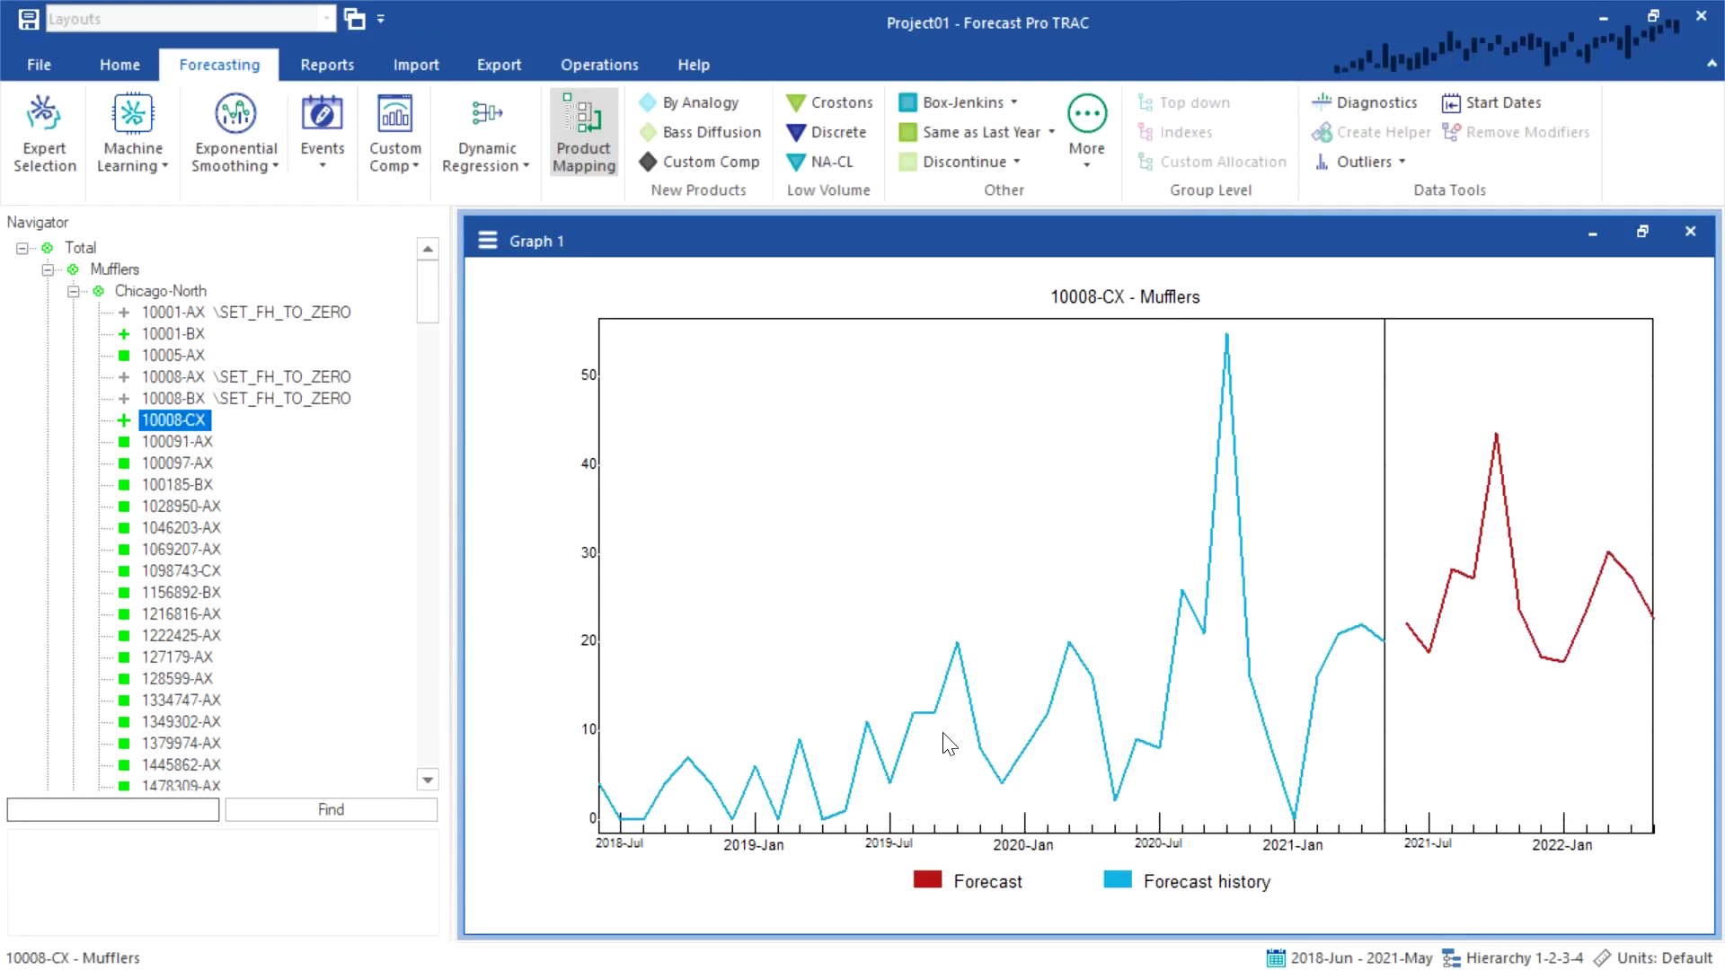